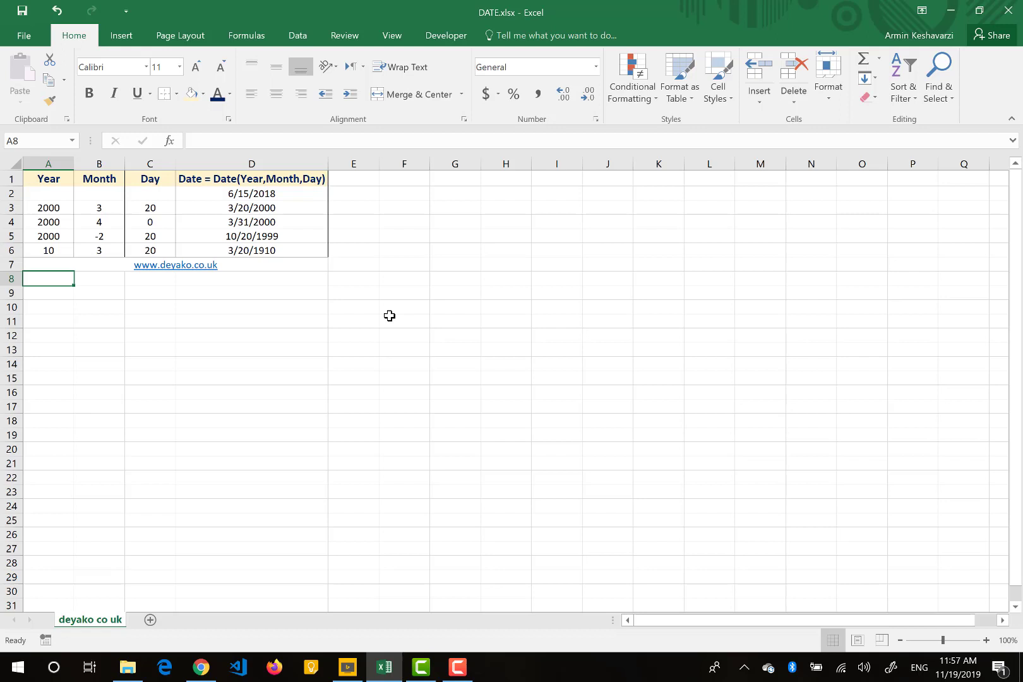
Examine the DATE formula in D2 and its year, month and day arguments.
click(188, 180)
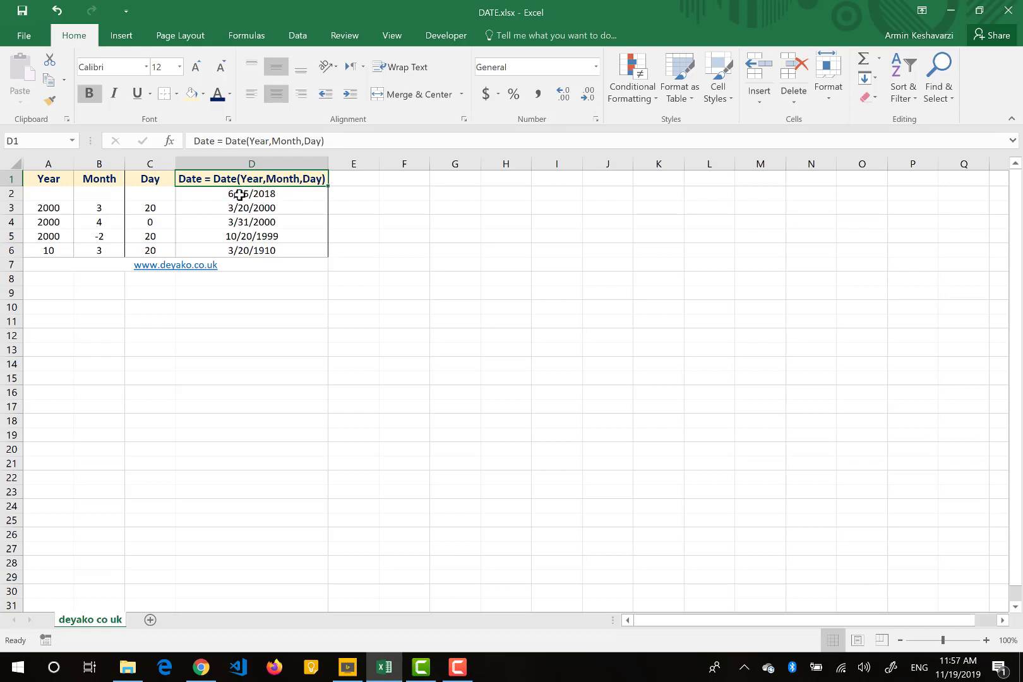
click(192, 196)
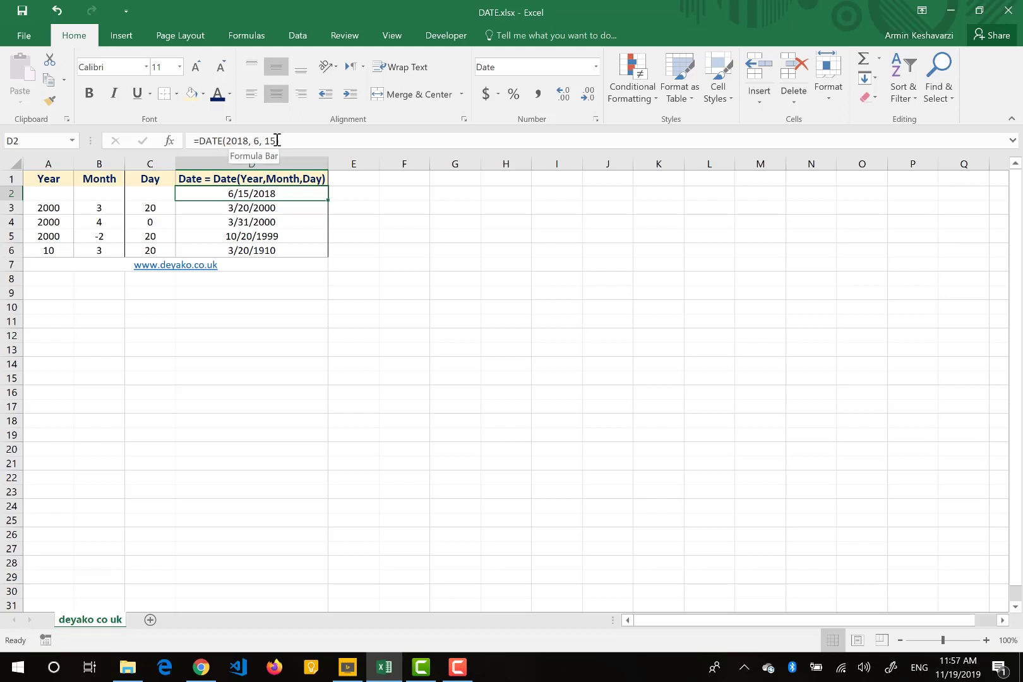
double_click(247, 141)
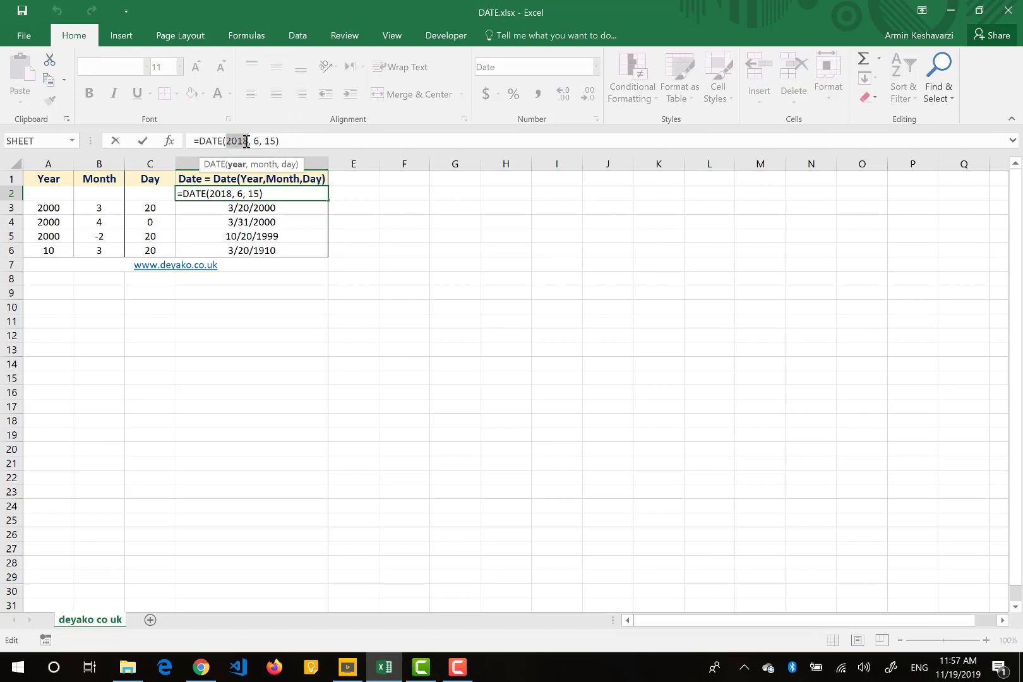
click(257, 140)
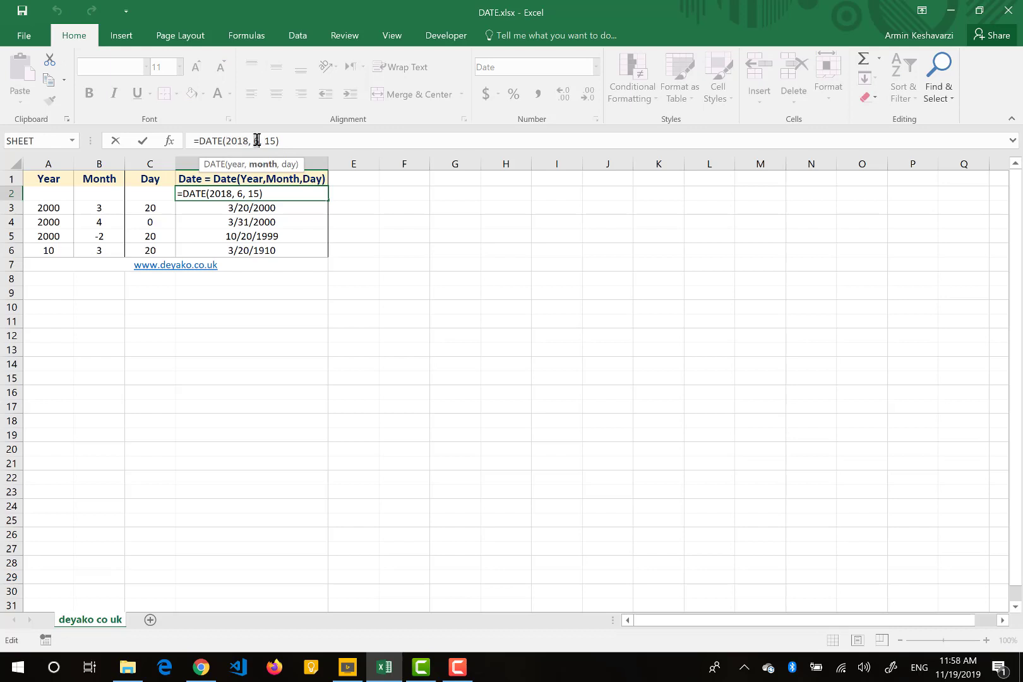
double_click(270, 140)
key(Return)
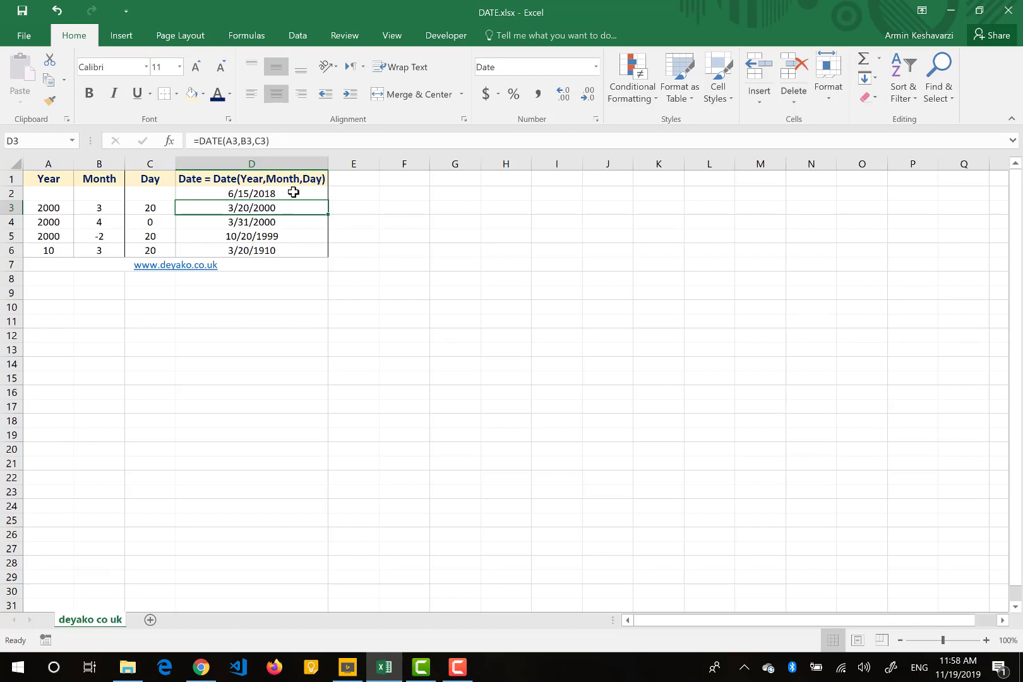
Change the number format of the date in D2 to Number.
click(293, 193)
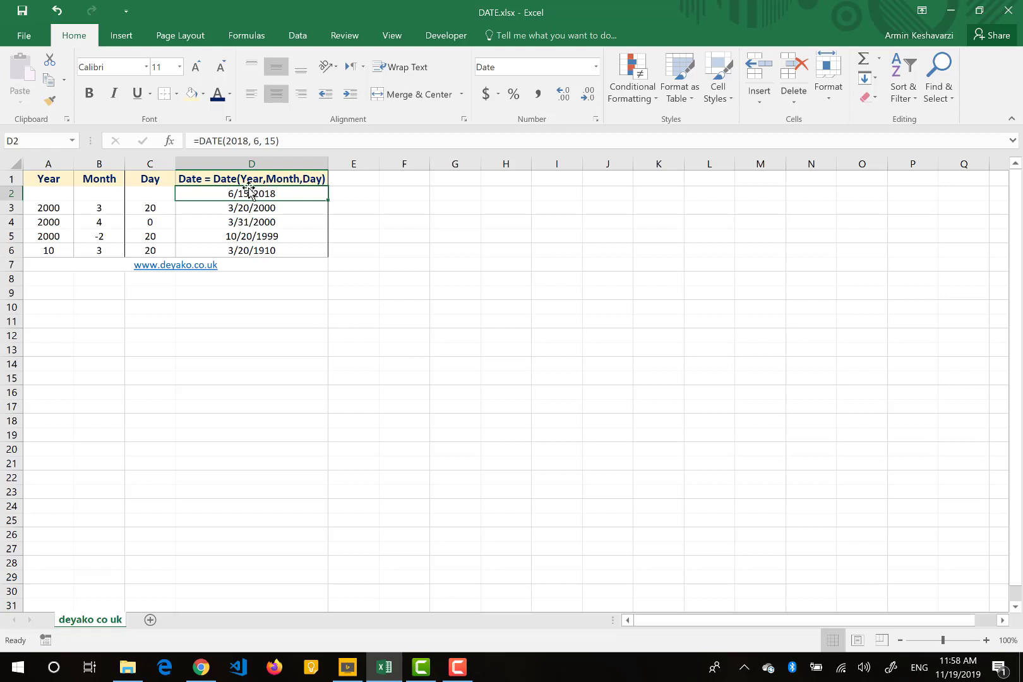
click(596, 66)
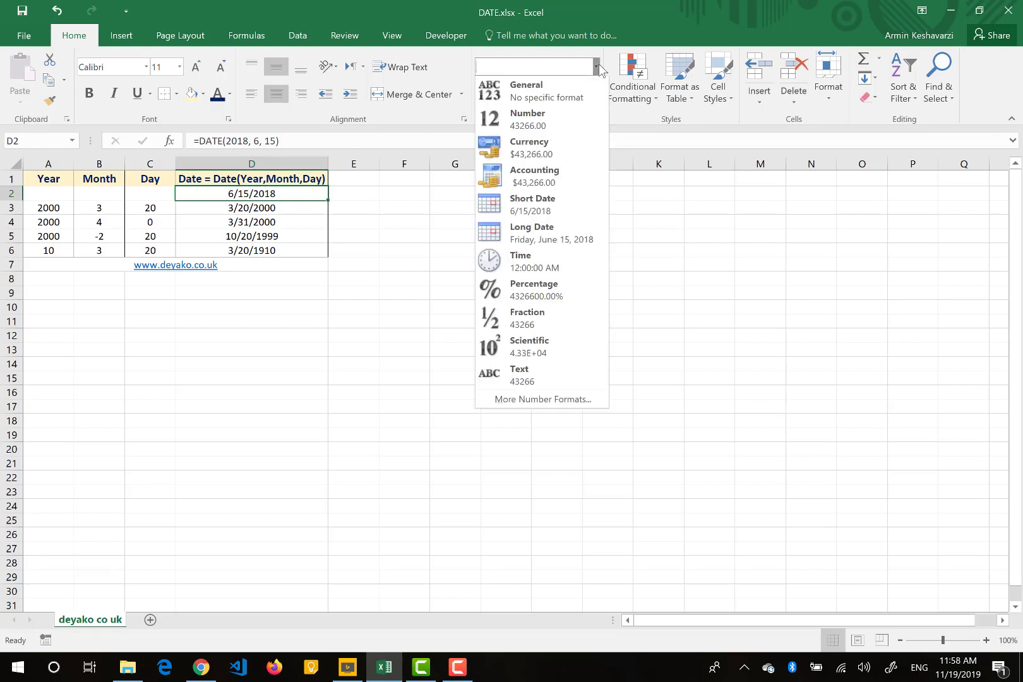
click(560, 115)
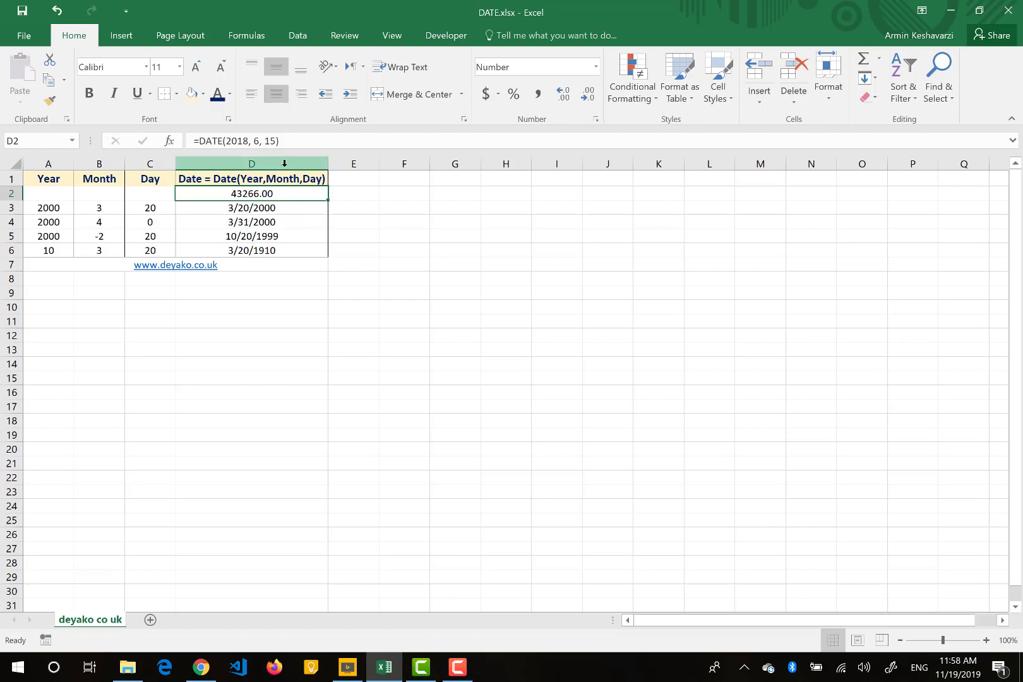
click(557, 69)
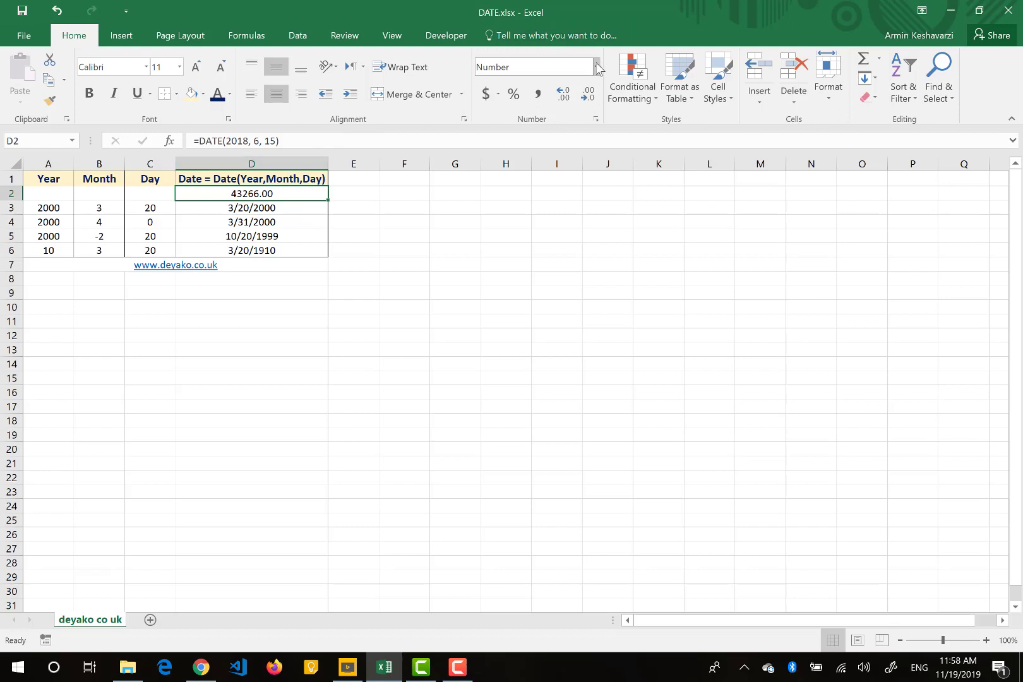
click(596, 65)
click(596, 66)
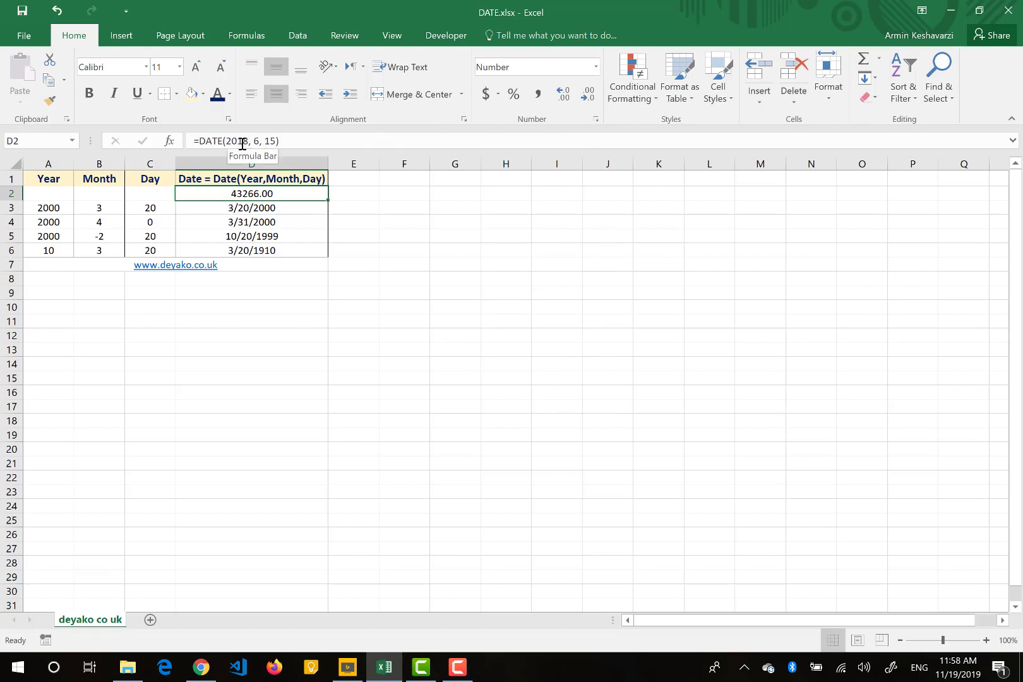
Examine the DATE formula in D3 and the year, month and day cells A3, B3 and C3 it references.
click(216, 210)
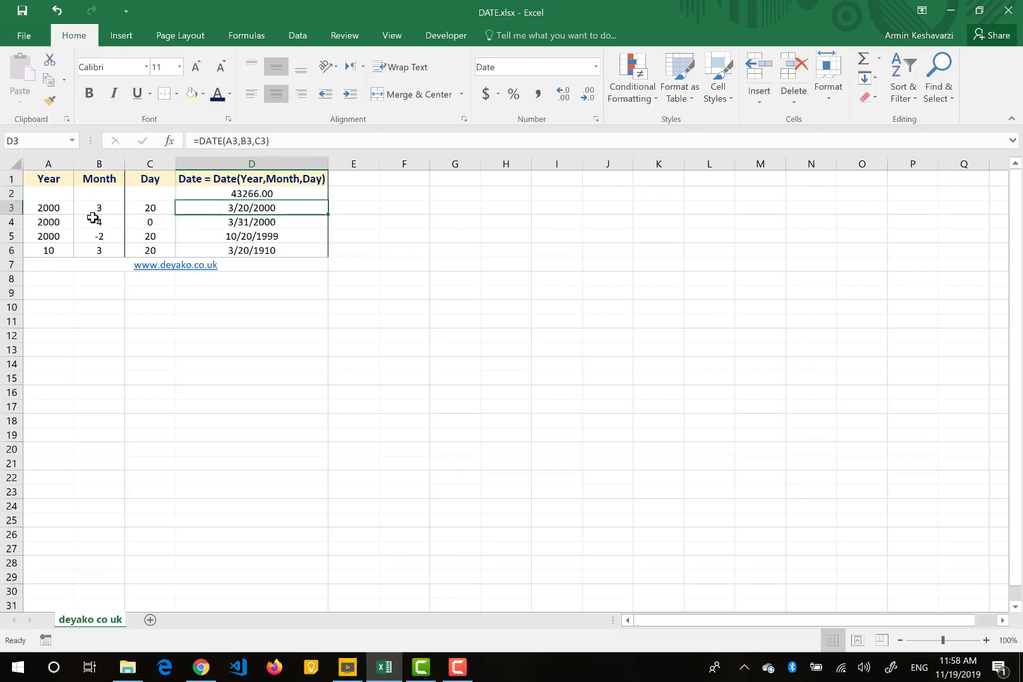
click(61, 210)
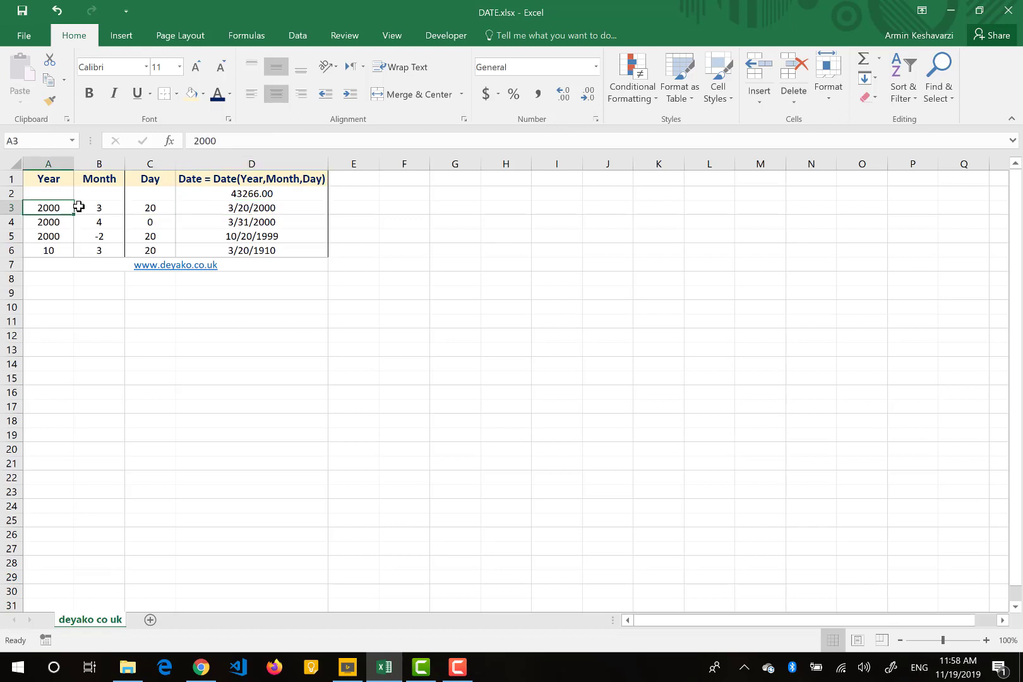
click(92, 207)
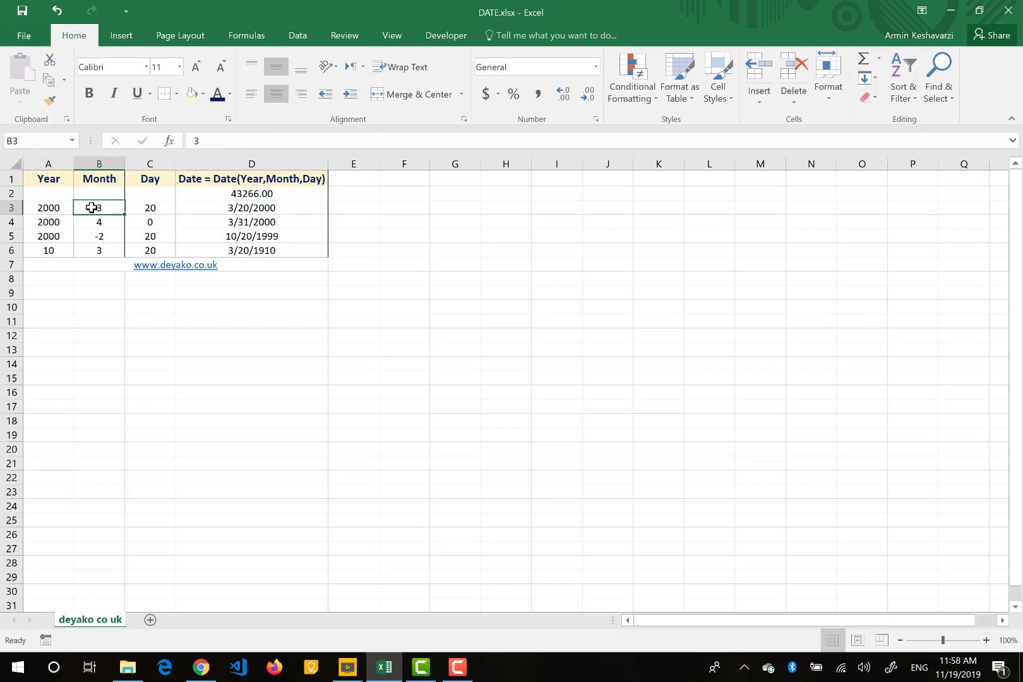
click(140, 210)
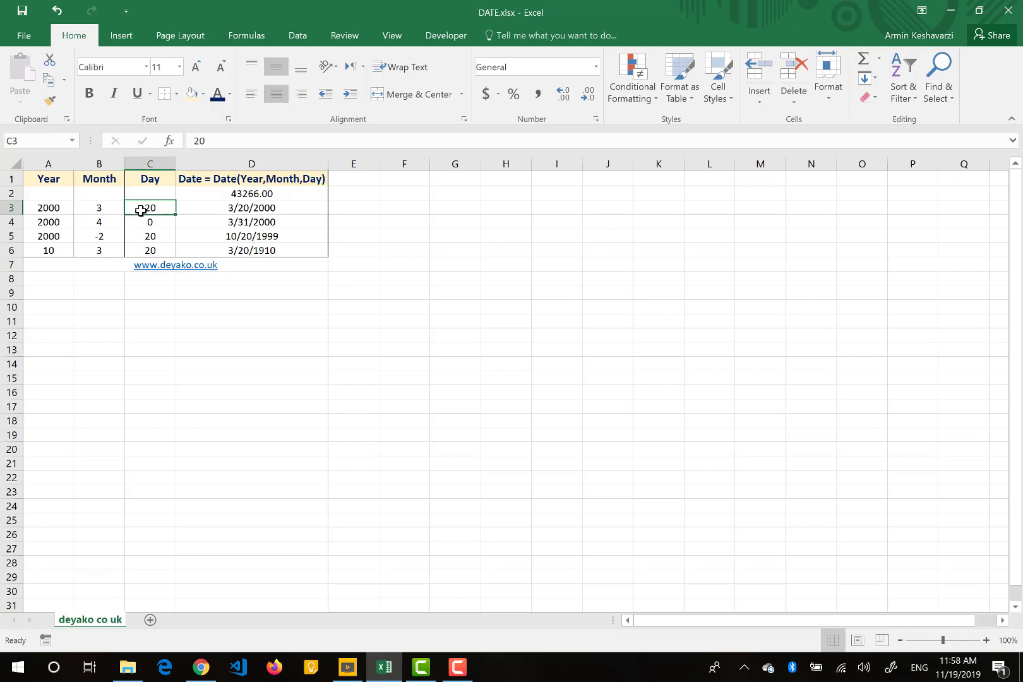
click(202, 208)
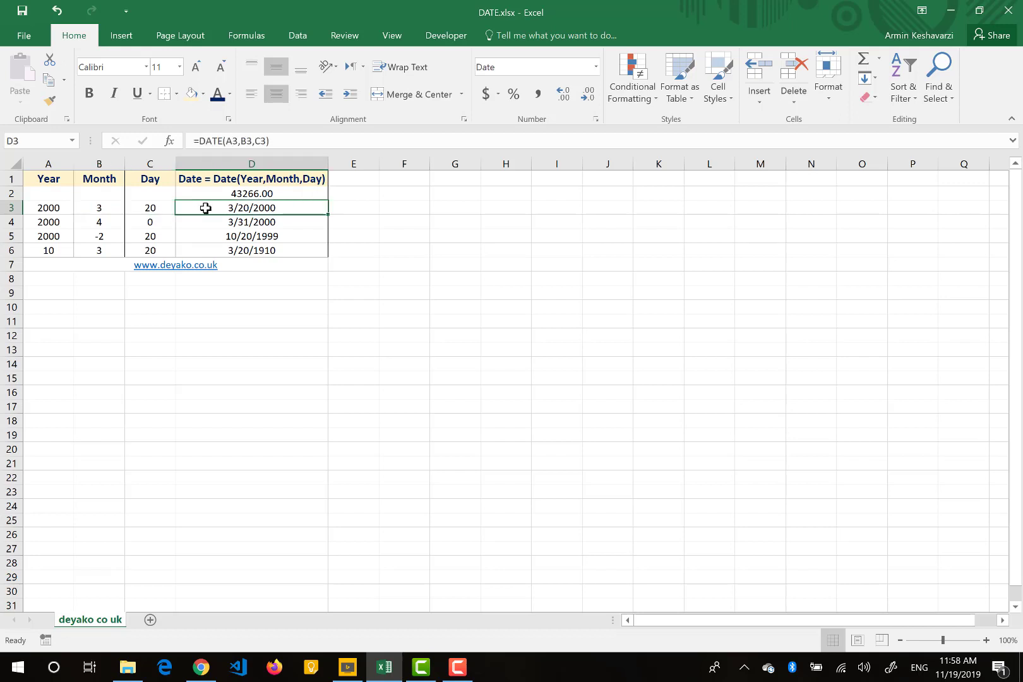
click(221, 139)
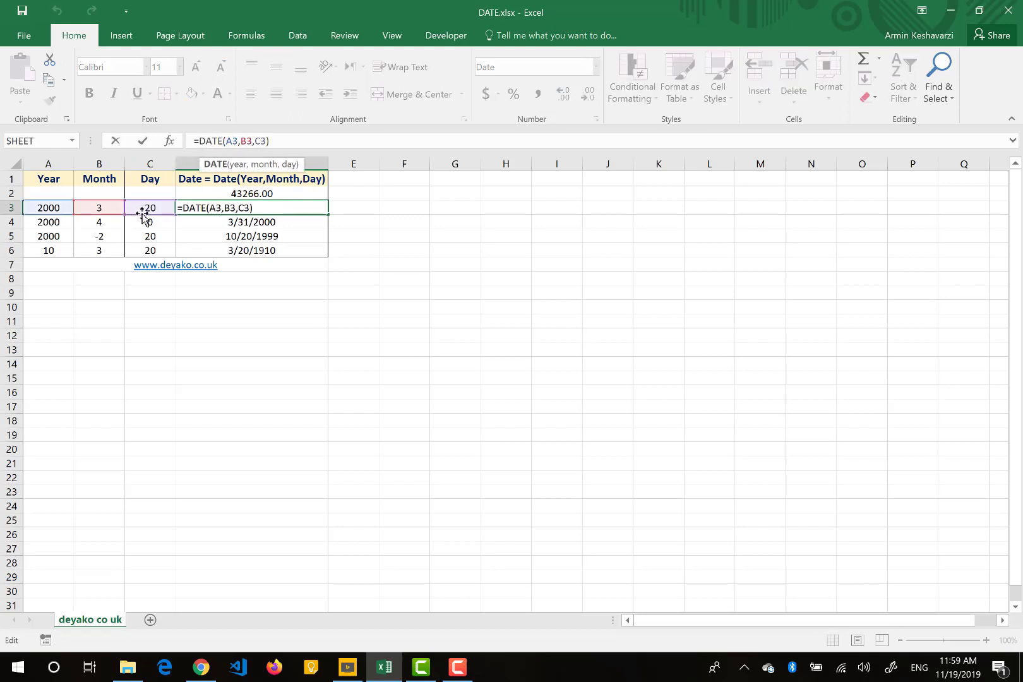
key(ctrl+Return)
Try filling the DATE formula from D3 up into D2 and inspect its references to the row 2 cells.
drag(329, 213, 326, 195)
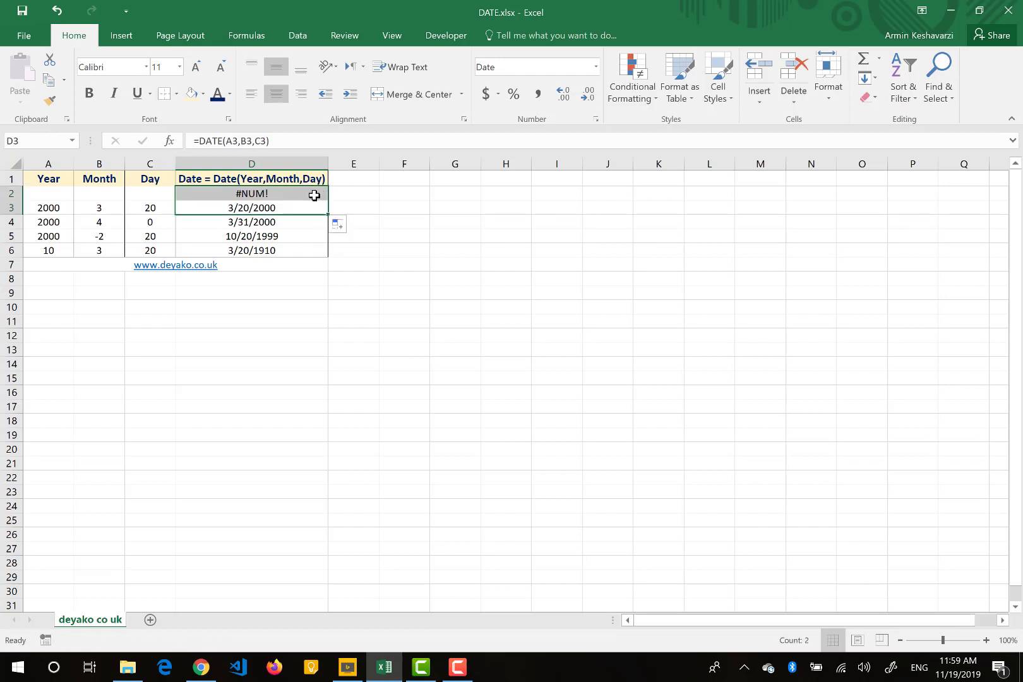
click(309, 195)
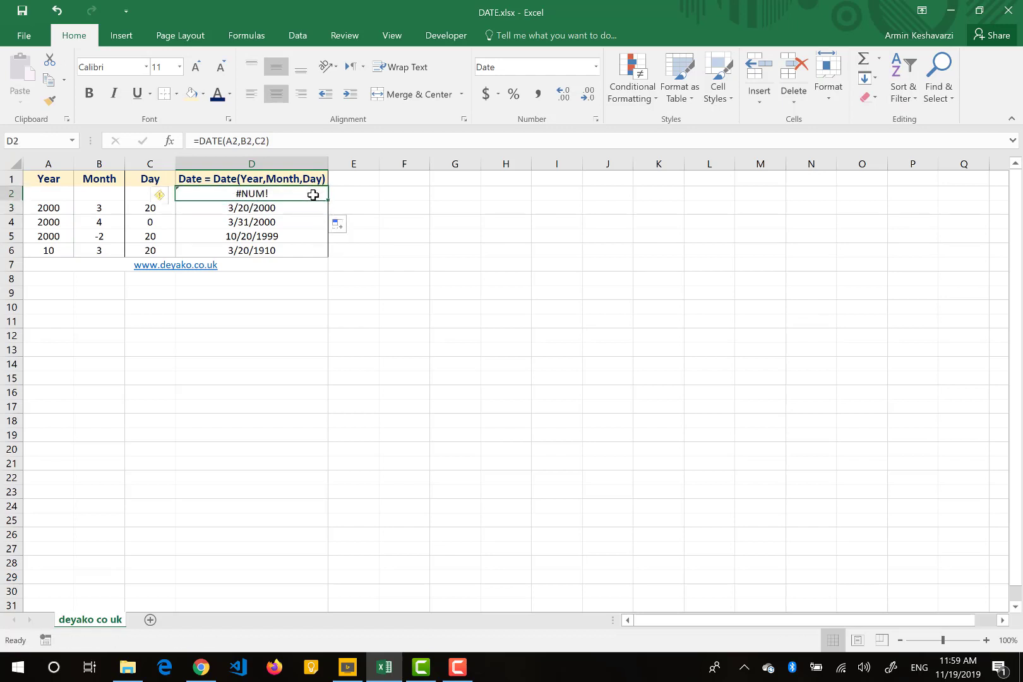
click(254, 141)
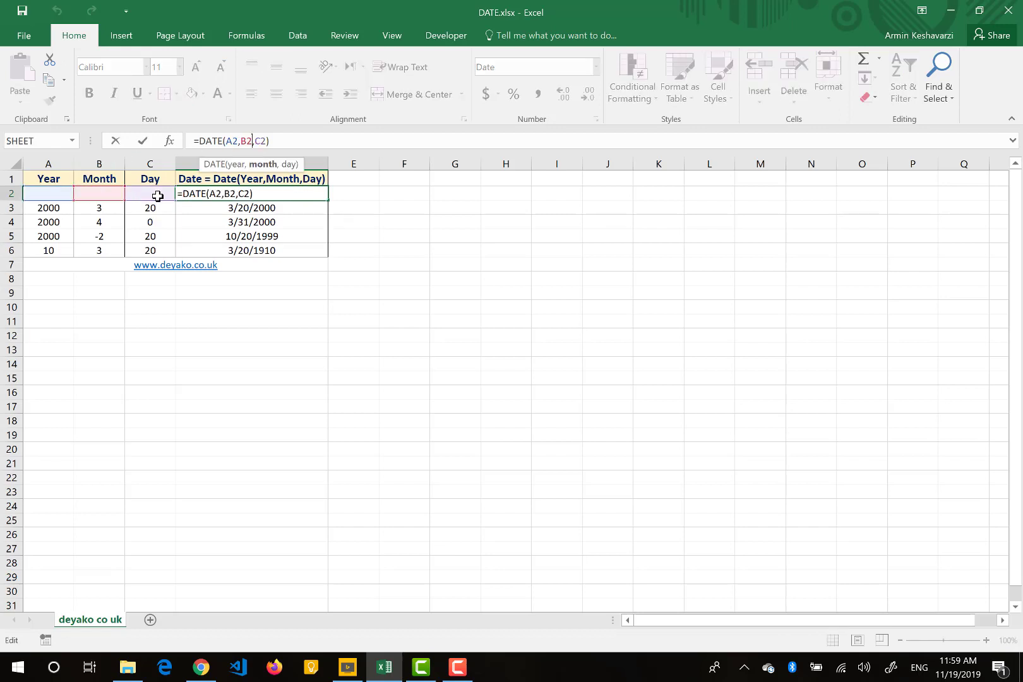
key(Return)
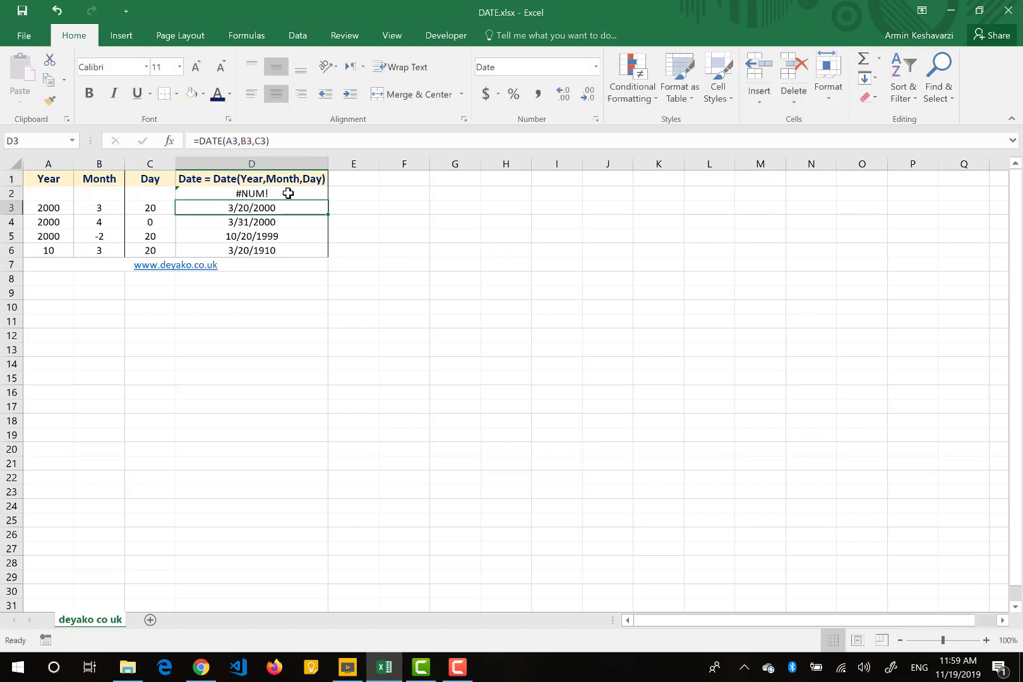
click(288, 194)
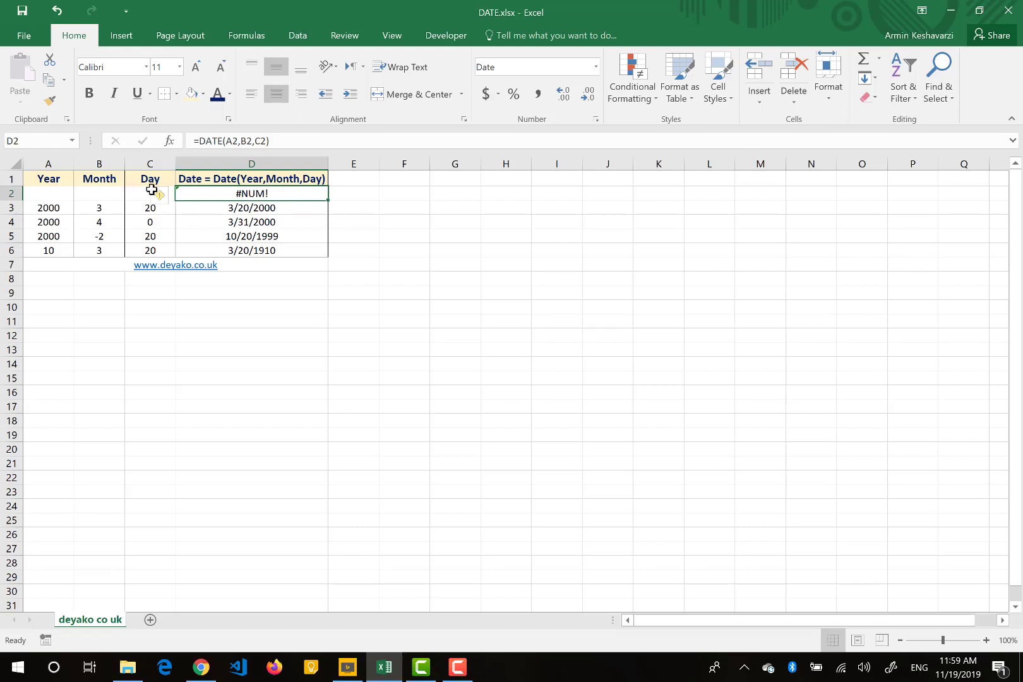
click(244, 203)
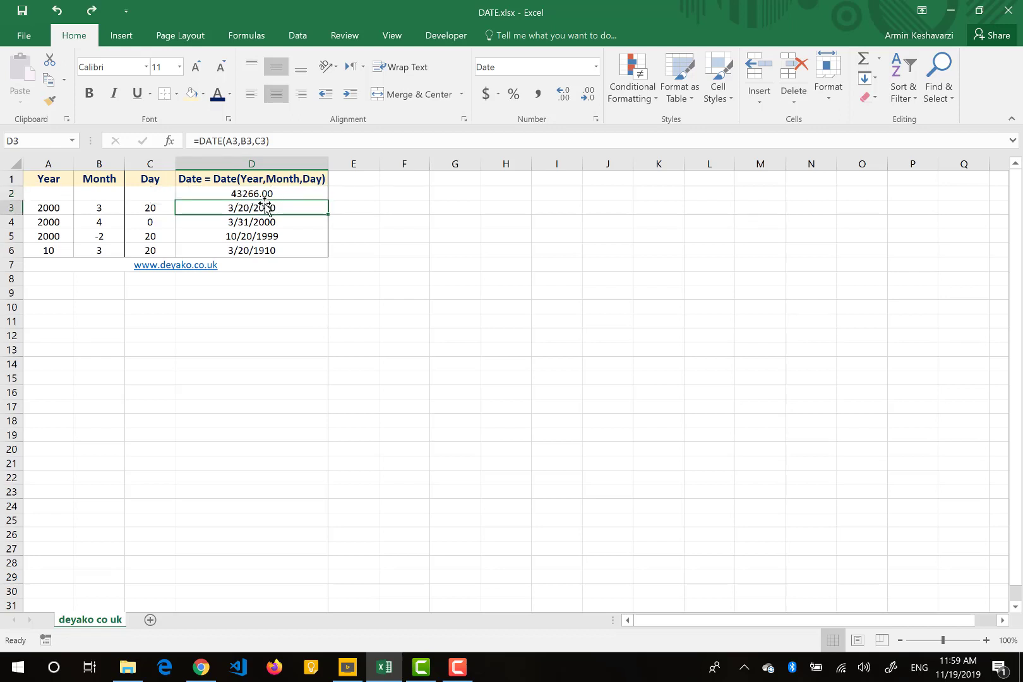
Examine the year, month and zero day in row 4 together with the DATE formula in D4.
click(138, 224)
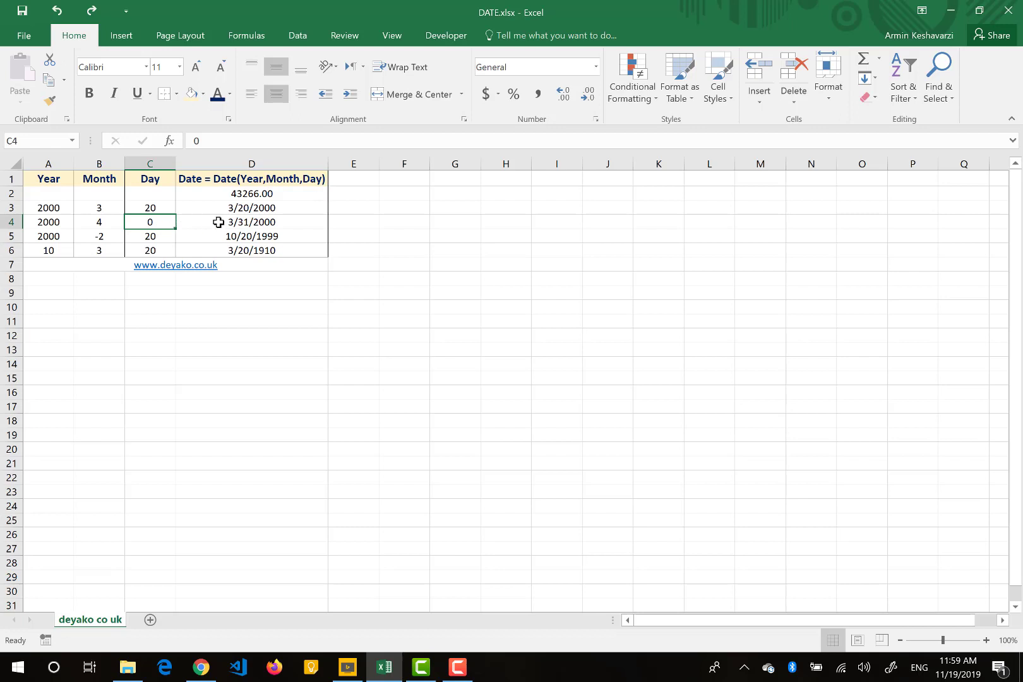
click(93, 222)
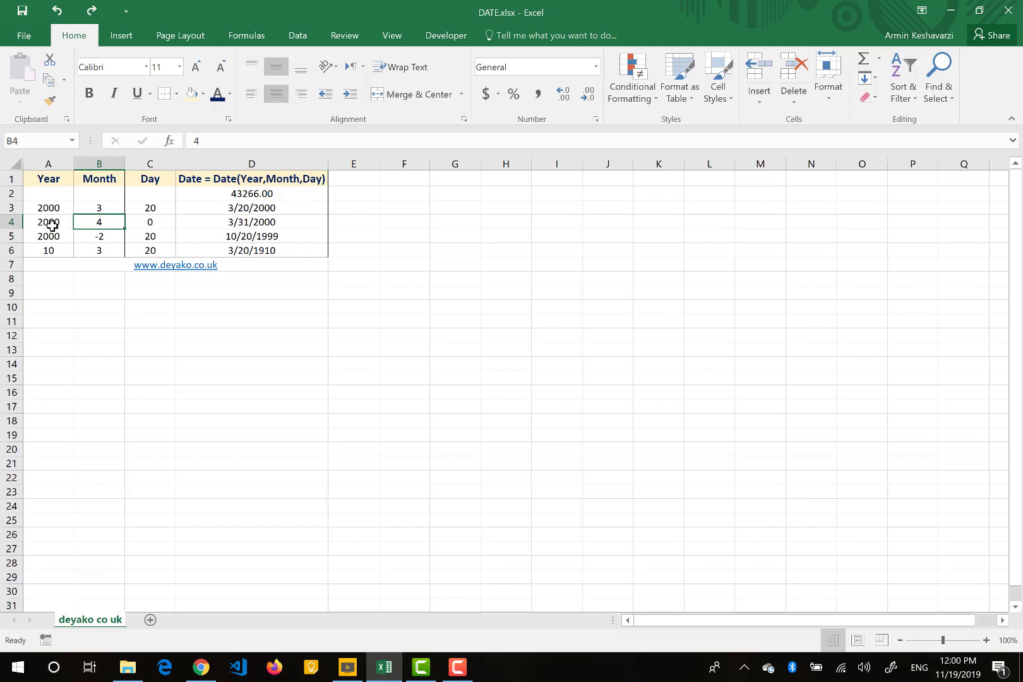
drag(51, 225, 161, 226)
click(162, 225)
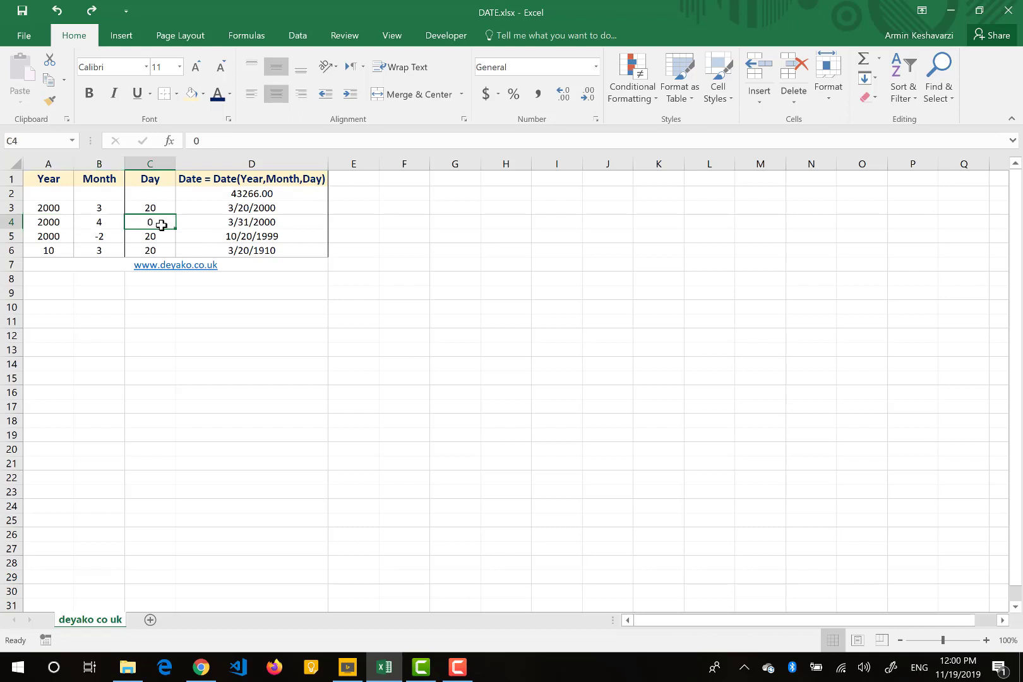
click(295, 221)
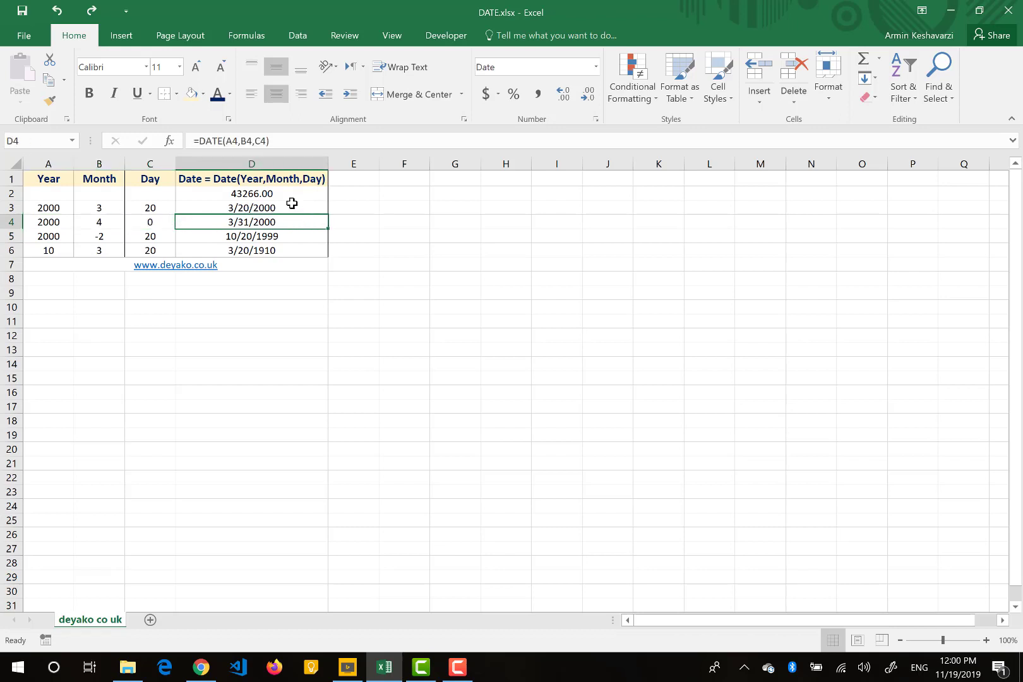
click(278, 137)
key(Return)
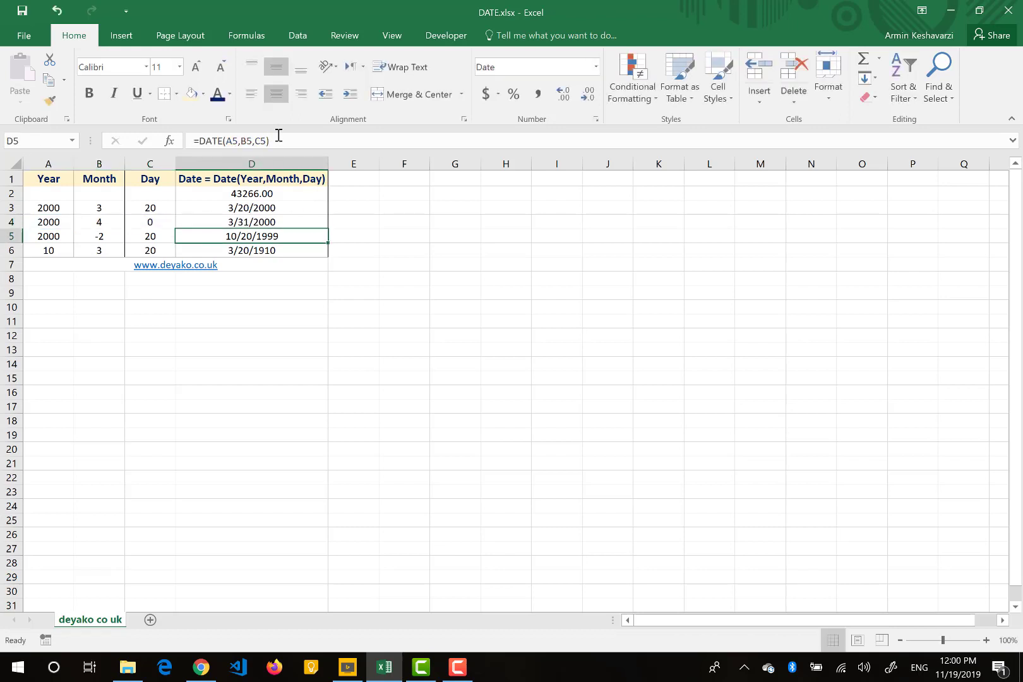
click(243, 223)
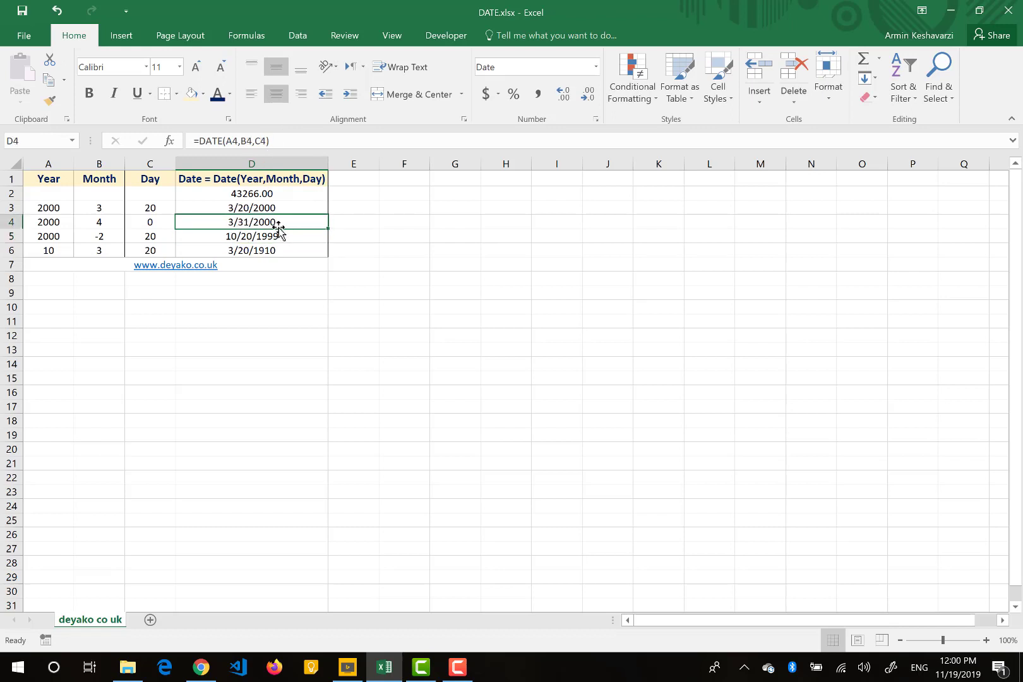
Set the day in C4 to -1 and check the resulting date in D4 against the month in B4.
click(165, 222)
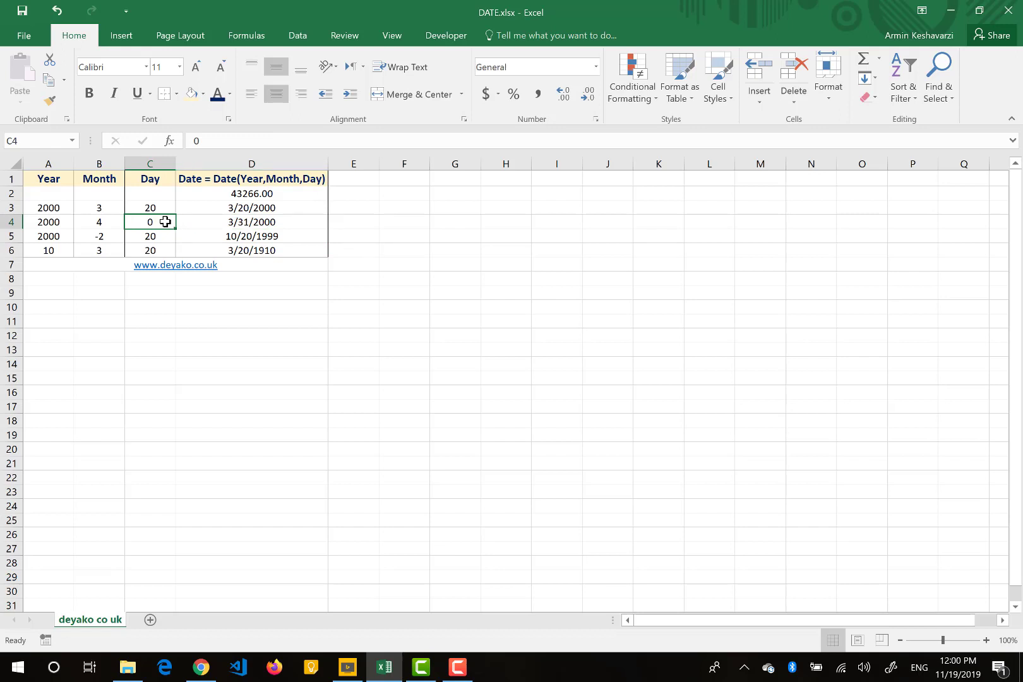
text(-1)
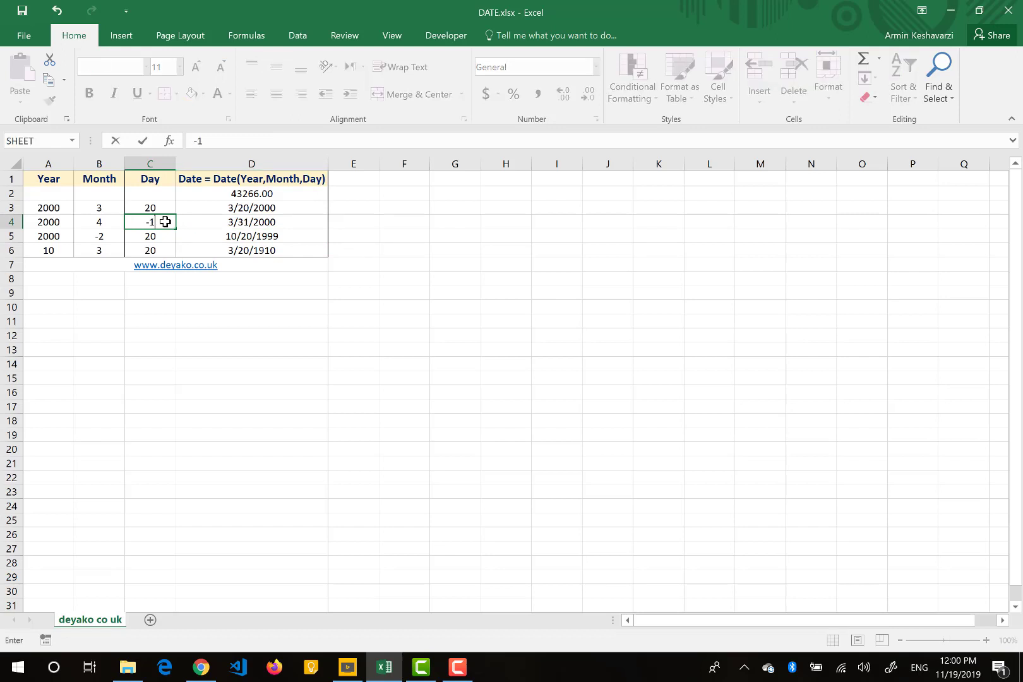
key(Return)
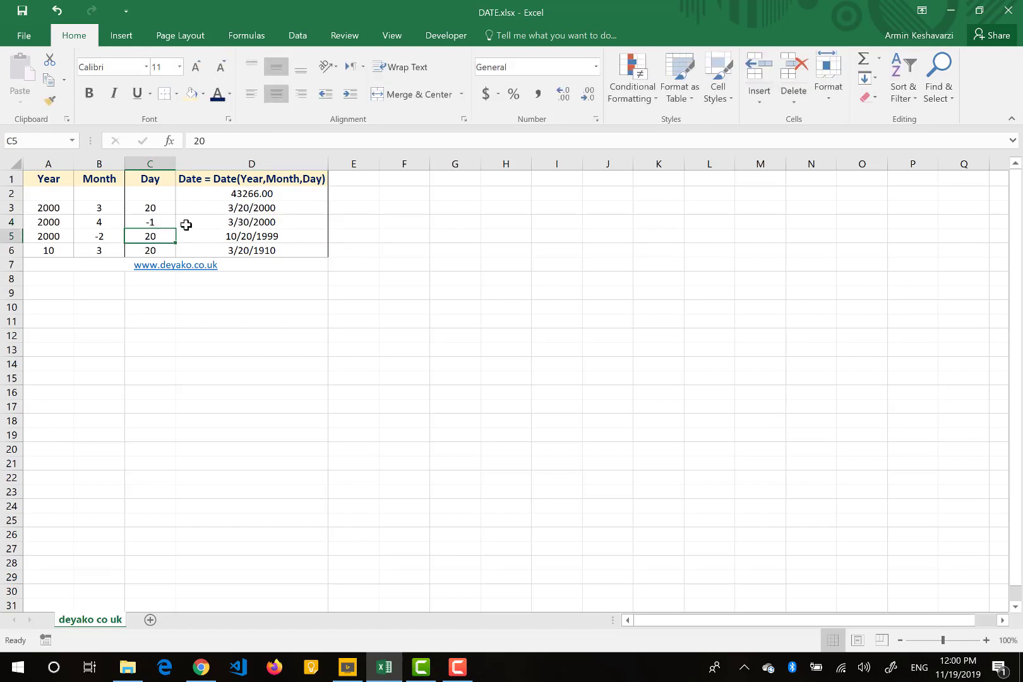
click(193, 225)
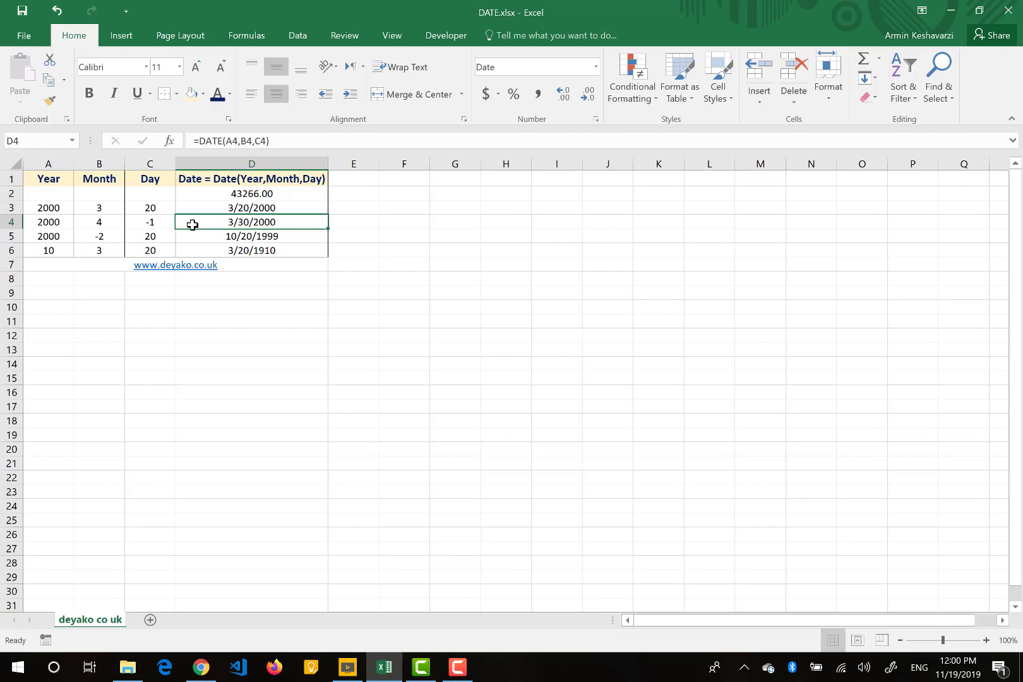
click(101, 224)
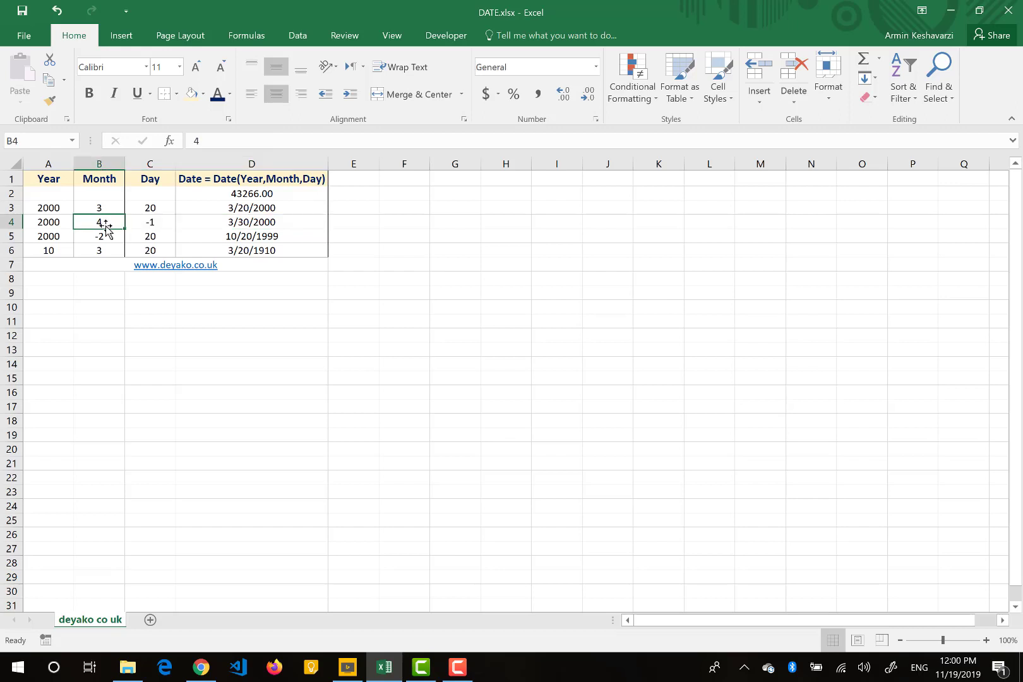
Examine the negative month in B5, the year in A5 and the DATE formula in D5.
click(111, 240)
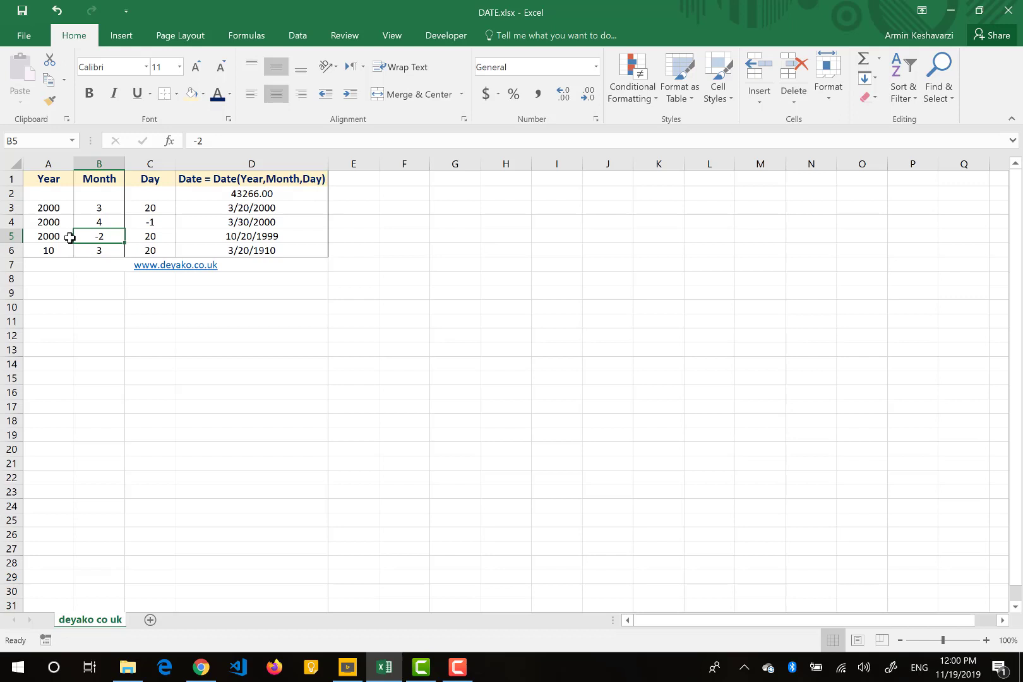
click(43, 236)
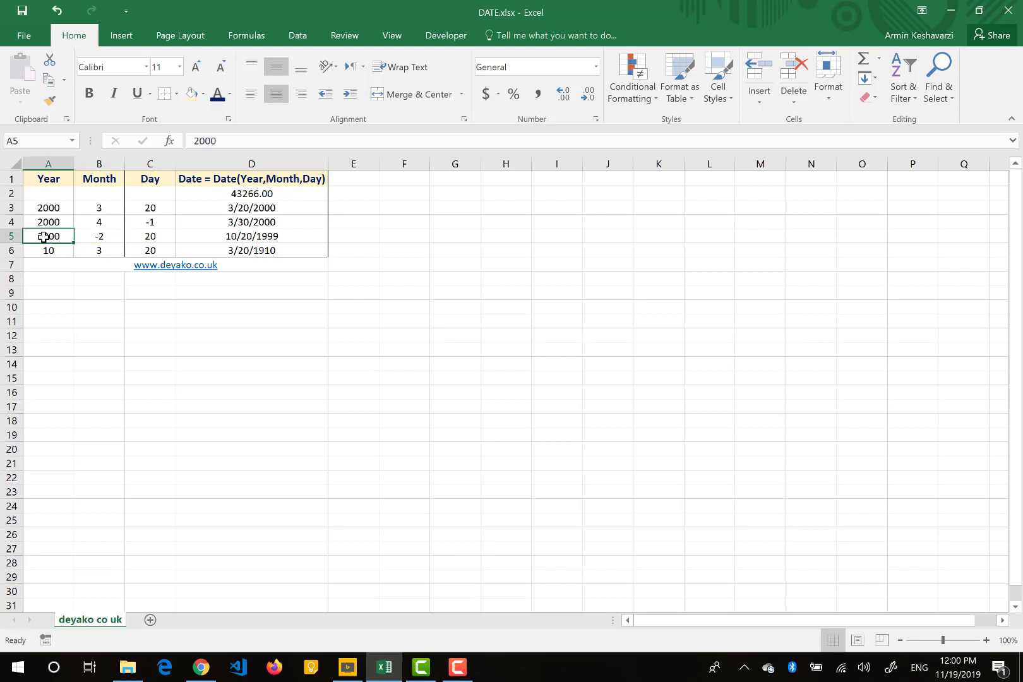
click(210, 235)
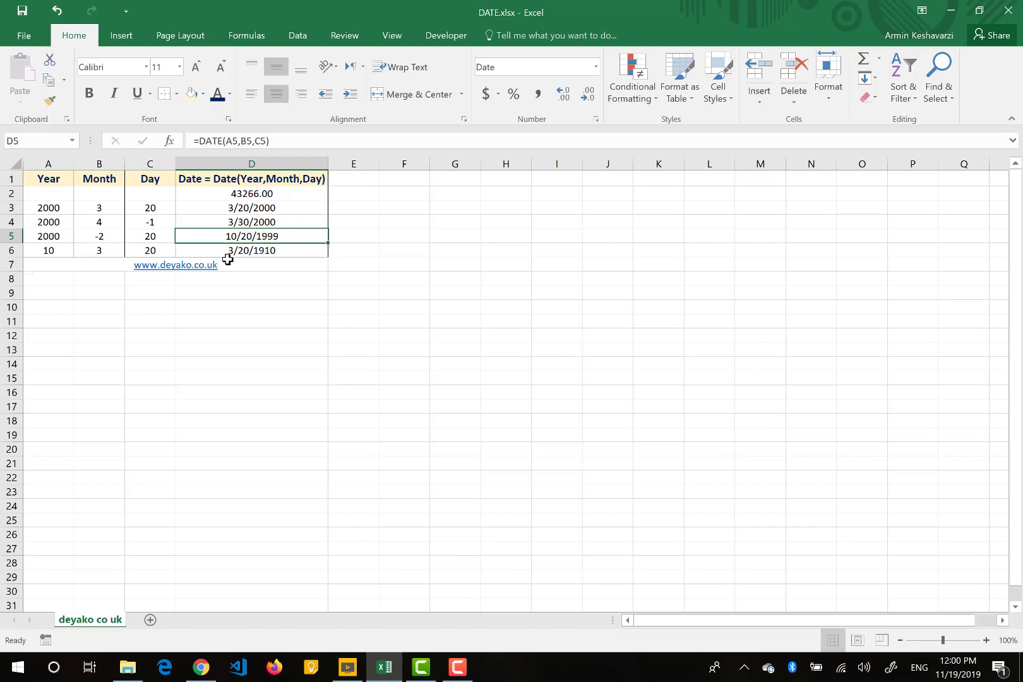
Set the year in A6 to 0 and check the DATE formula in D6.
click(54, 251)
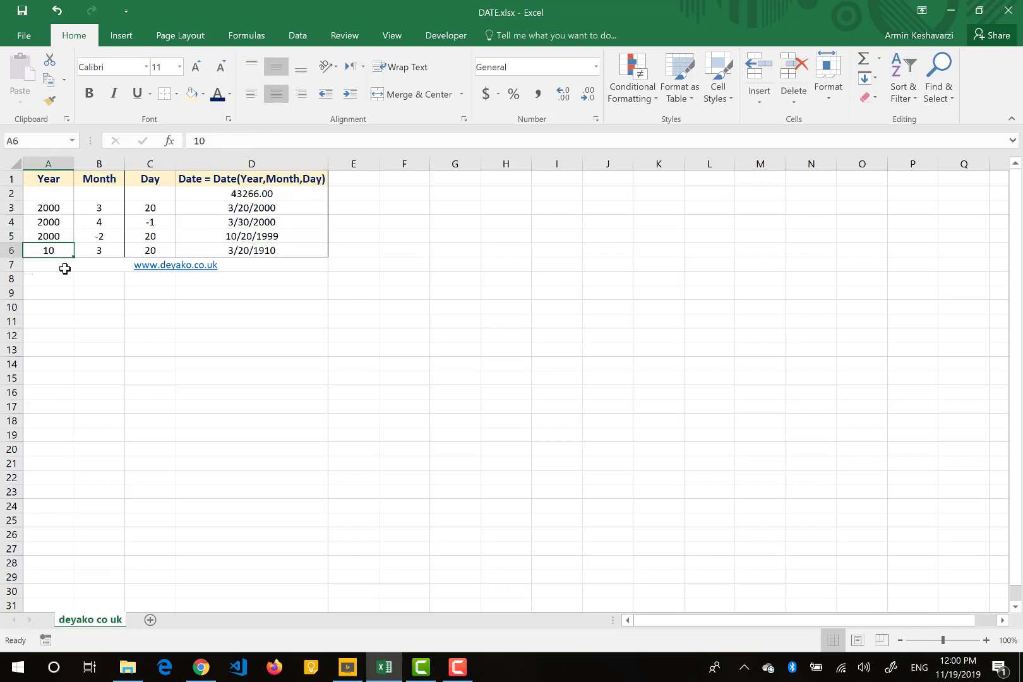
text(0)
key(Return)
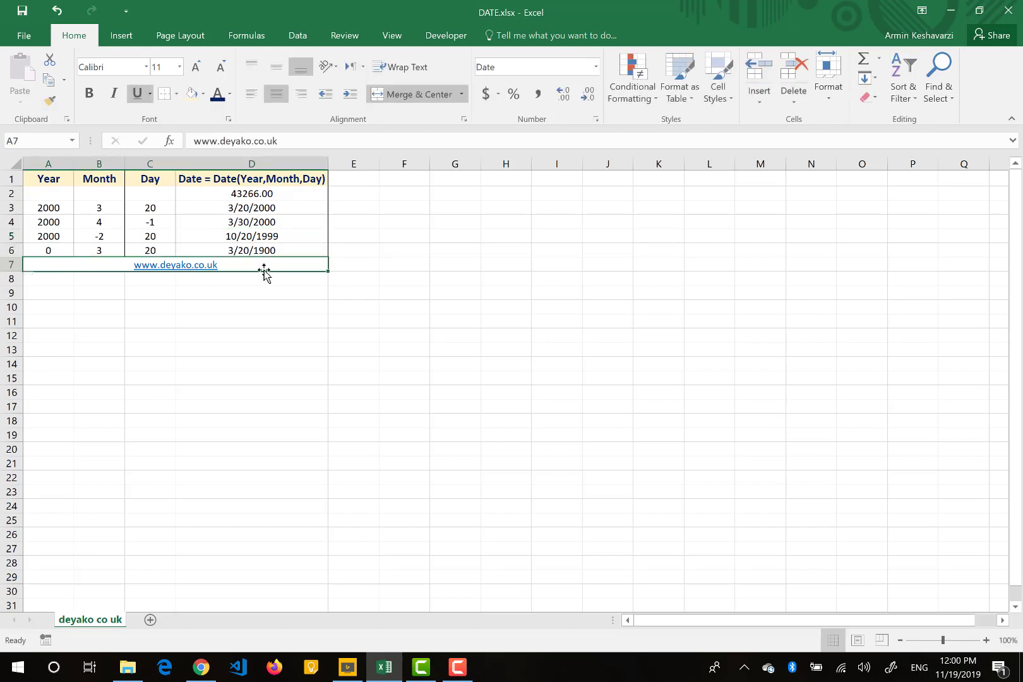
click(306, 252)
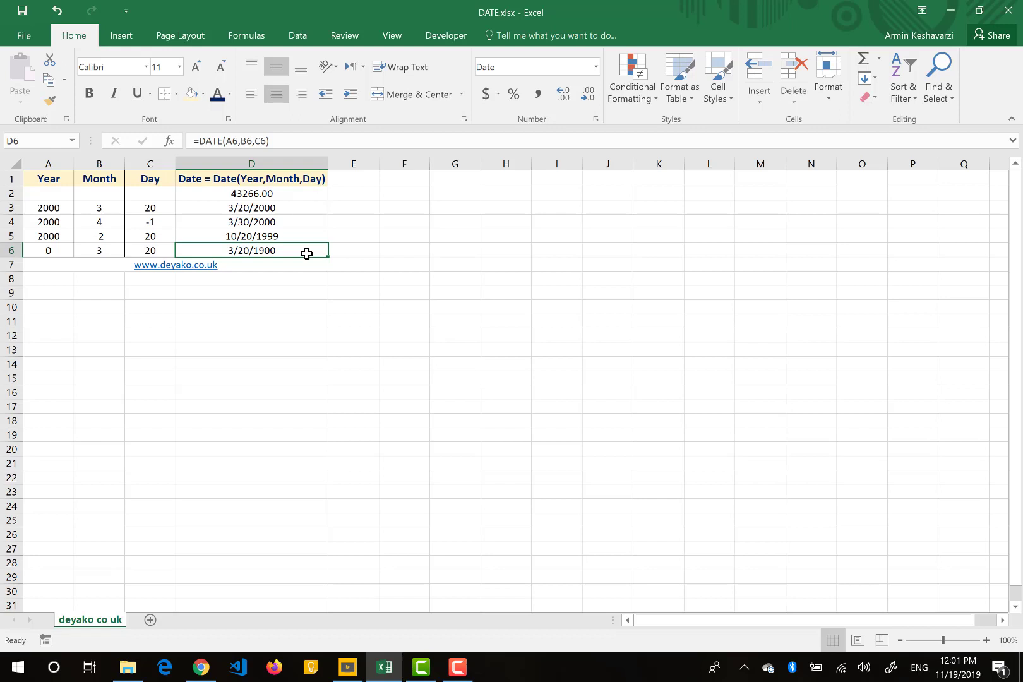
Set both the month in B6 and the day in C6 to 0 and check D6.
click(109, 252)
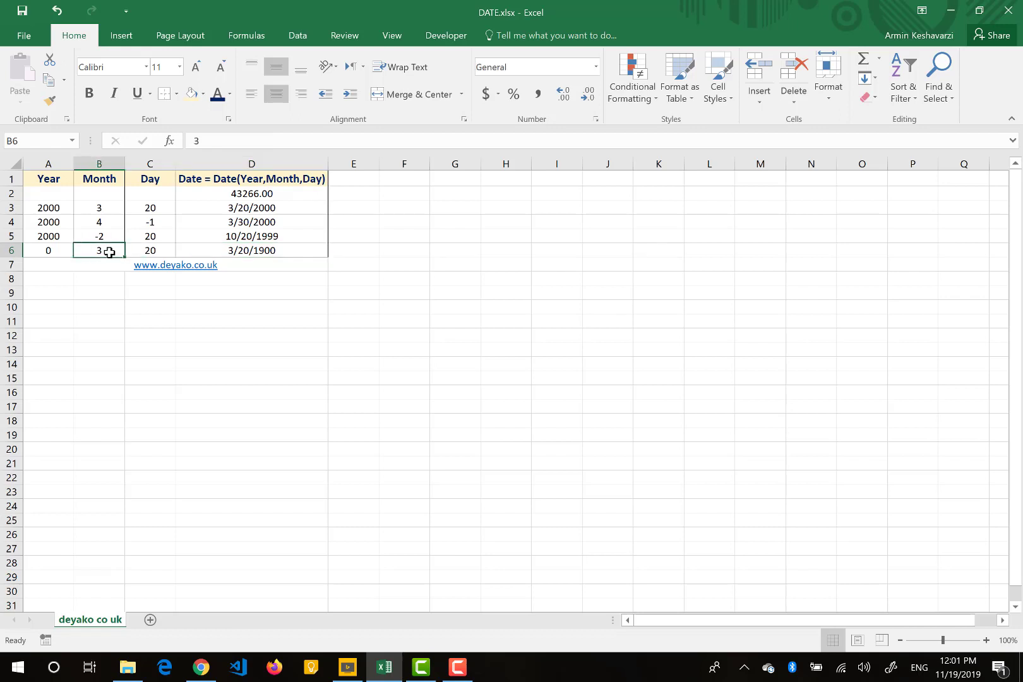
text(0)
key(Tab)
key(Tab)
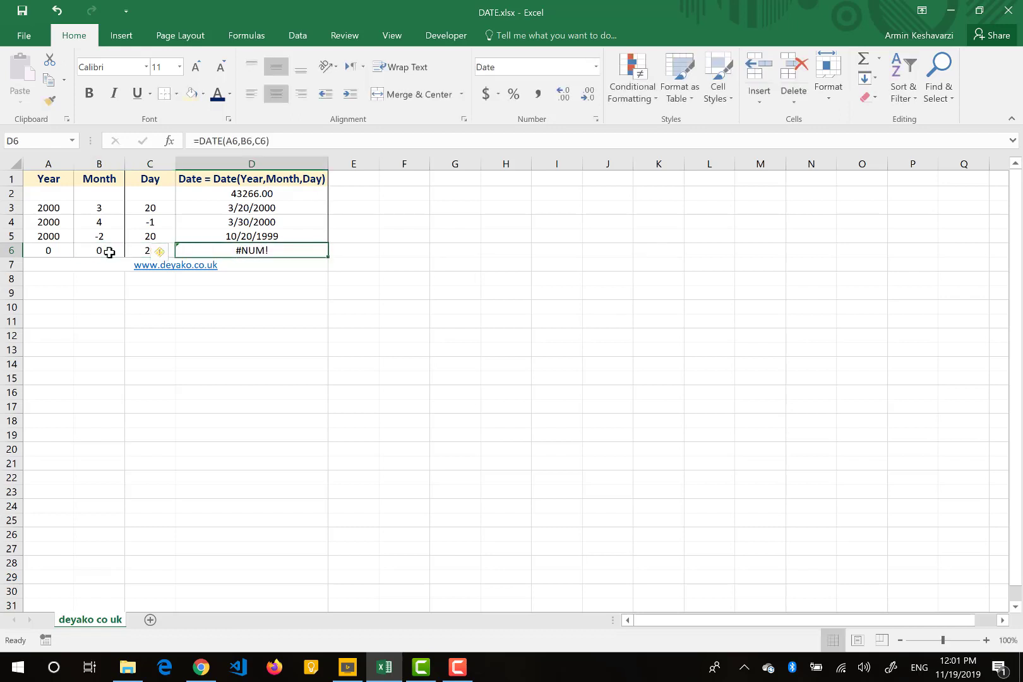
key(shift+Tab)
text(0)
key(Return)
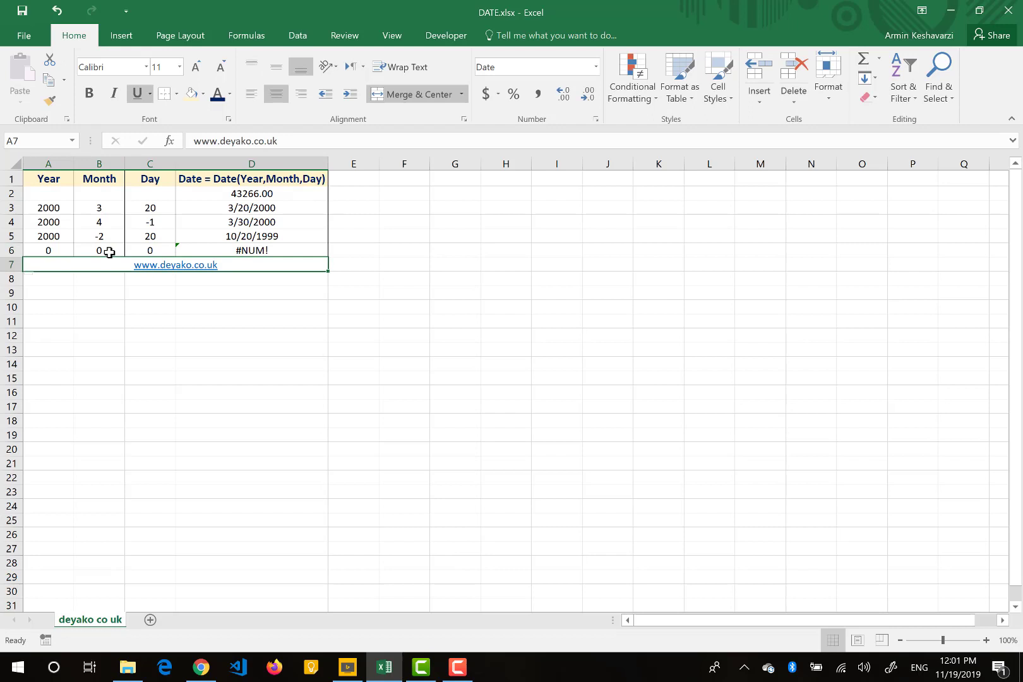
click(286, 249)
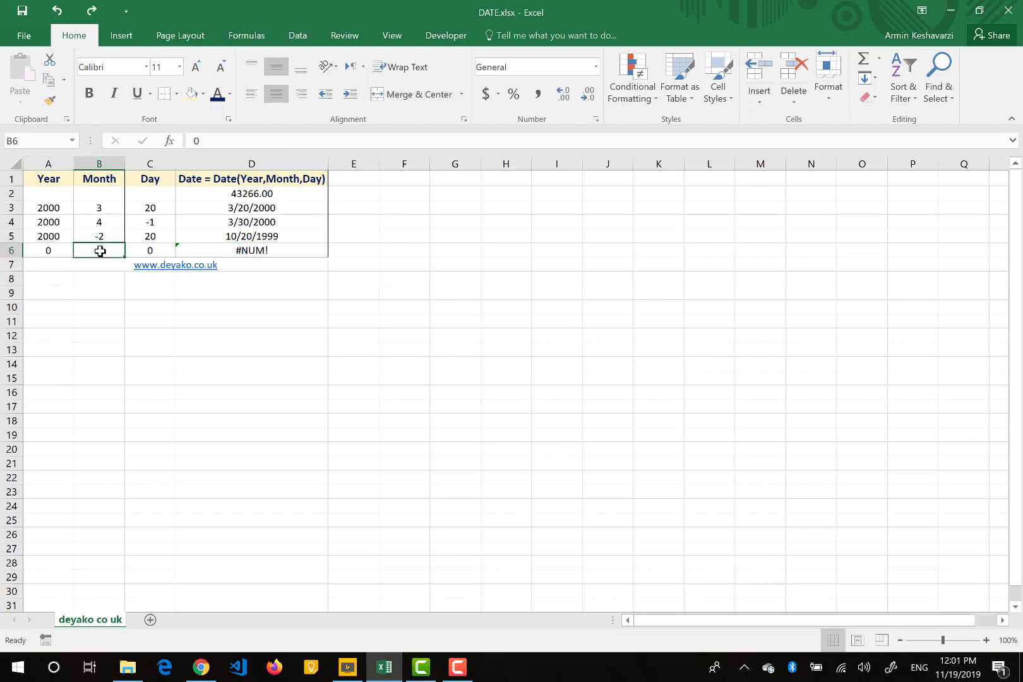
Set the month in B6 and the day in C6 to 1, and check the year in A6.
key(Tab)
text(1)
key(Tab)
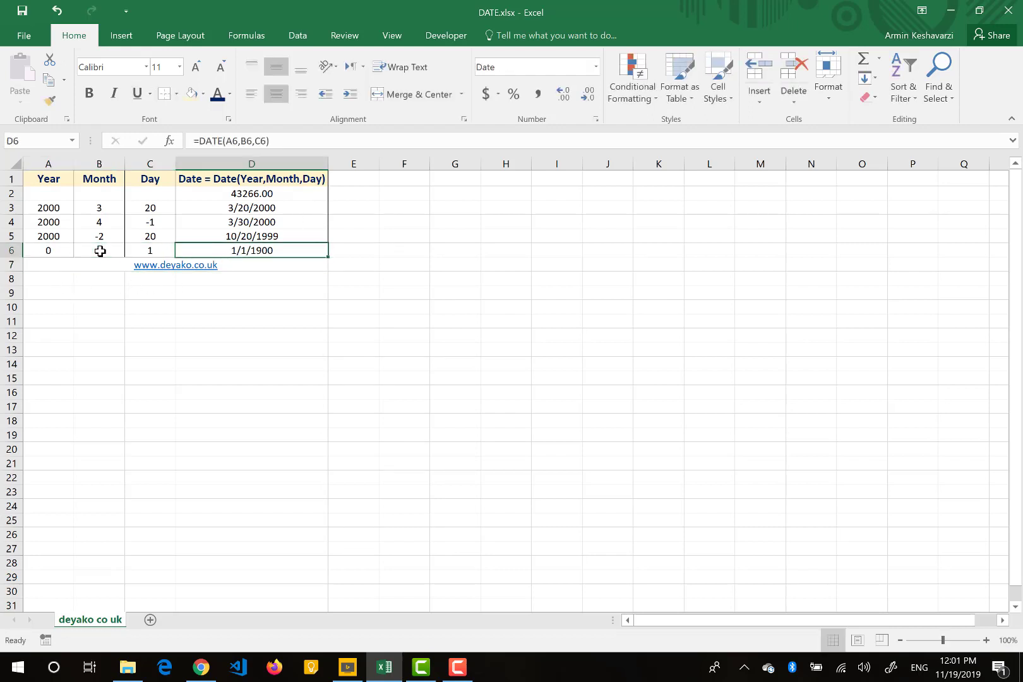
click(63, 250)
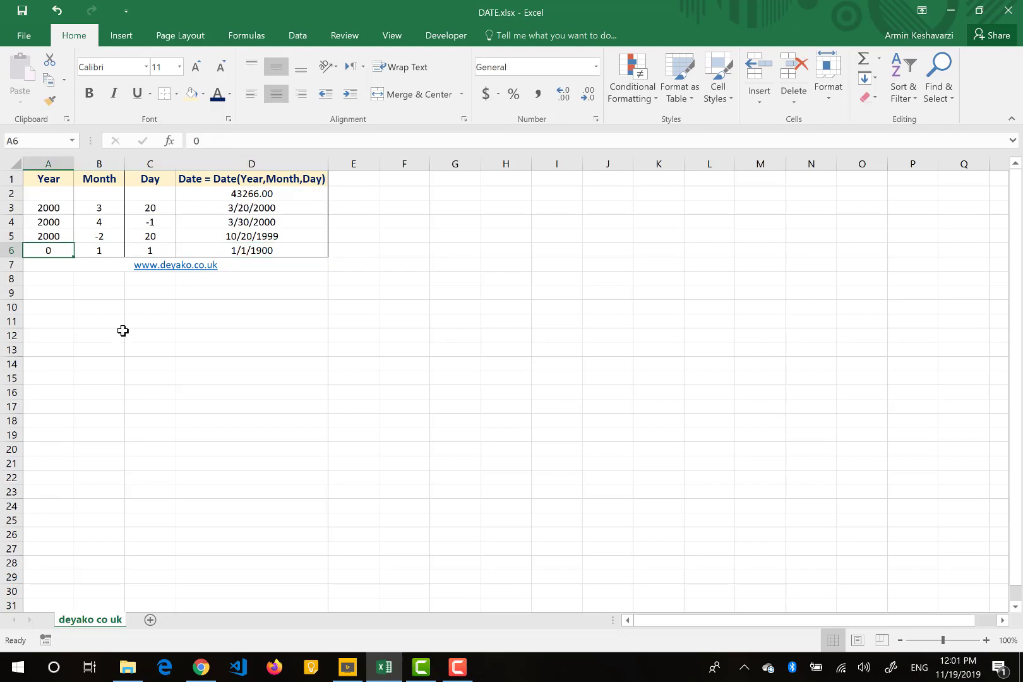
Show the date in D6 in General and Number formats before restoring it to Short Date.
click(303, 255)
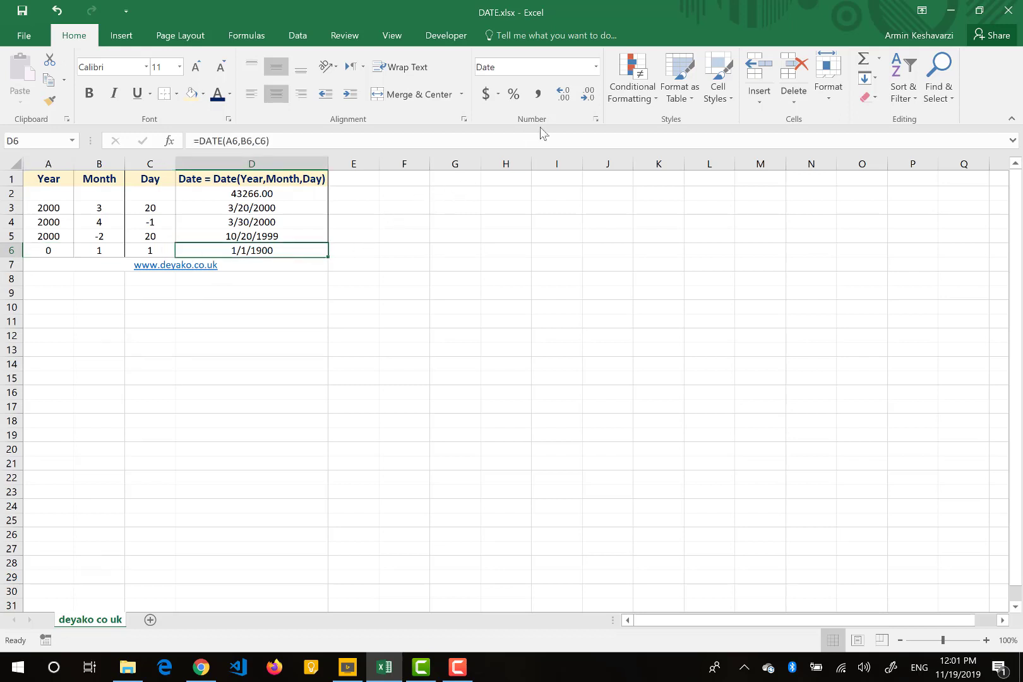
click(594, 69)
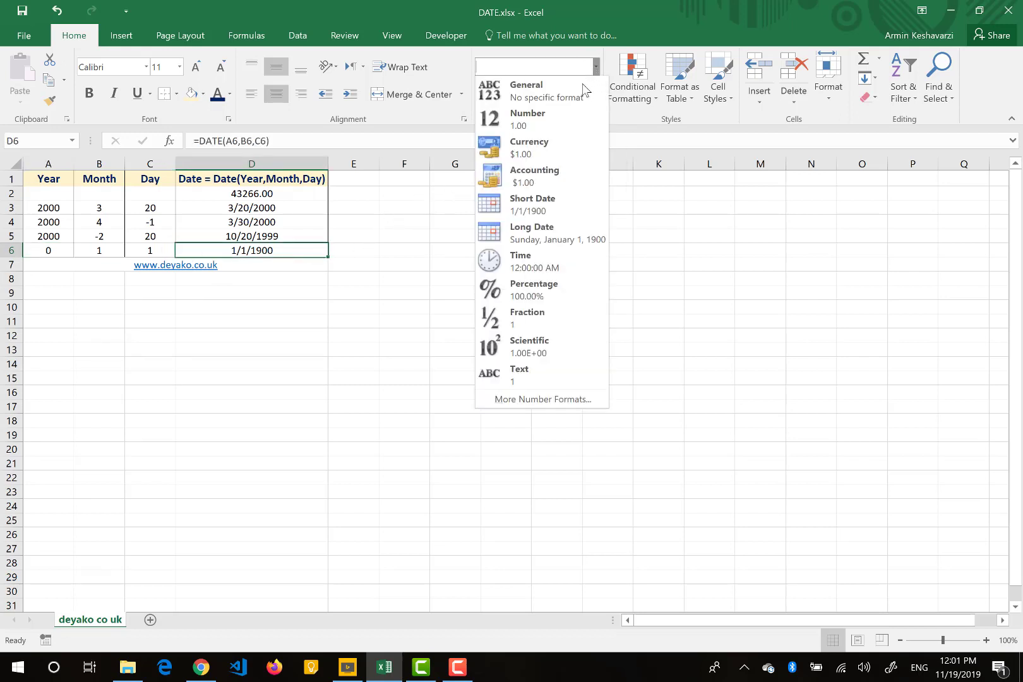
click(581, 86)
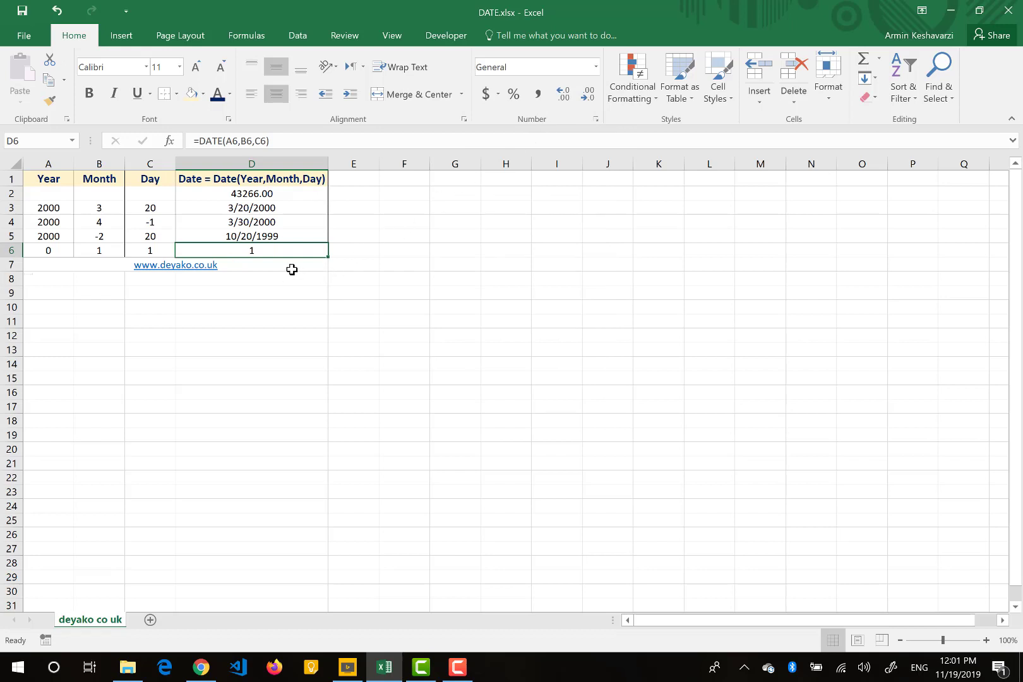
click(596, 66)
click(556, 118)
click(596, 67)
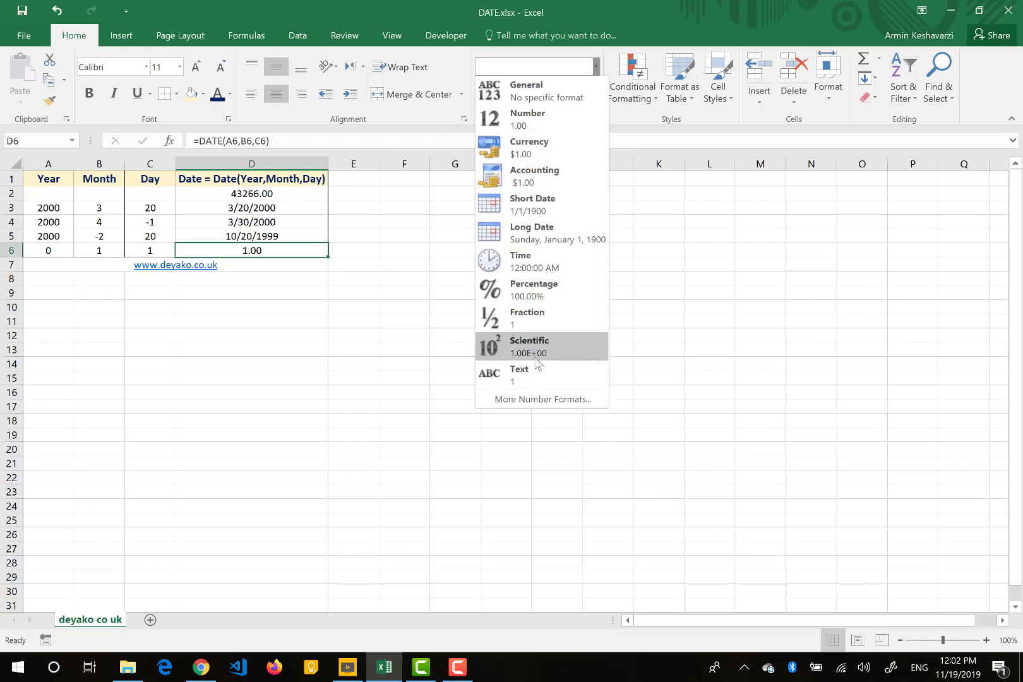
click(570, 208)
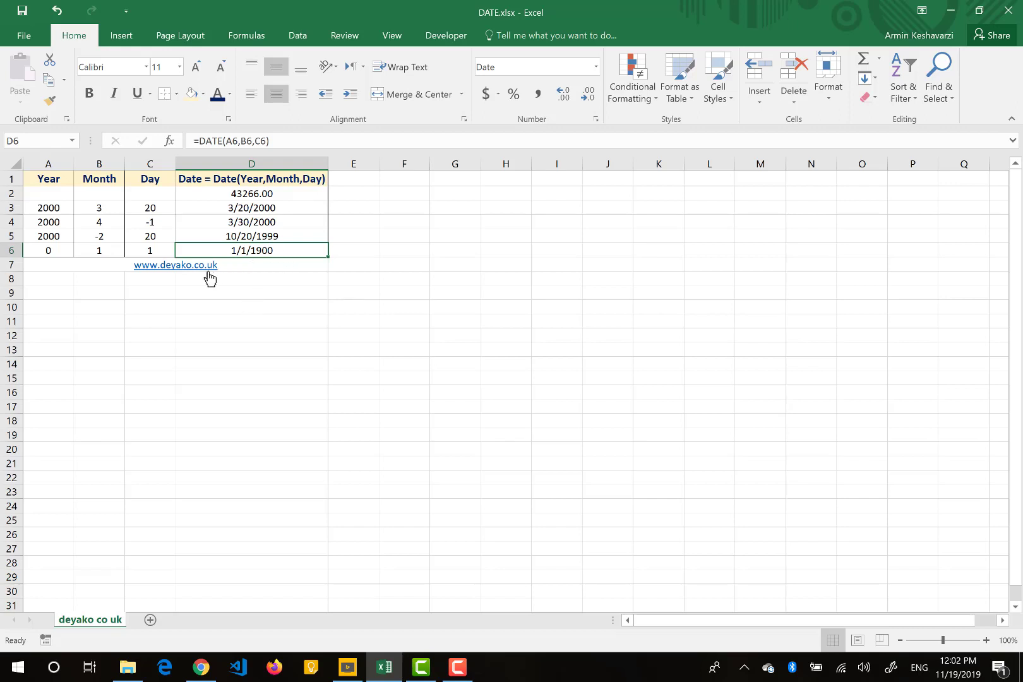
Set the year in A6 to 10.
click(71, 250)
text(1-)
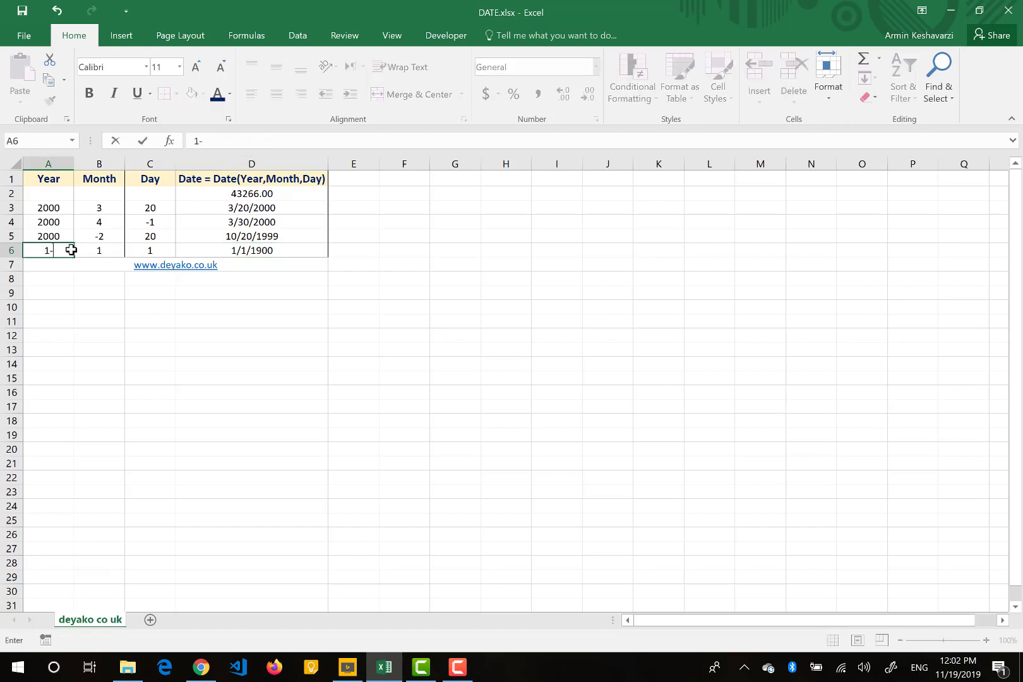
key(BackSpace)
text(0)
key(Return)
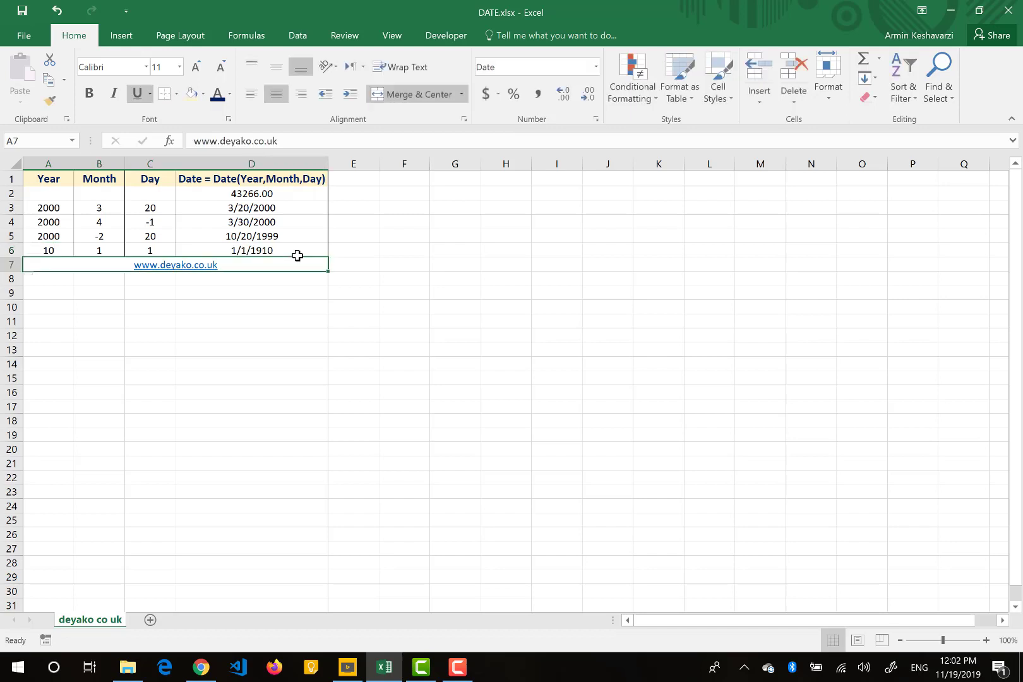